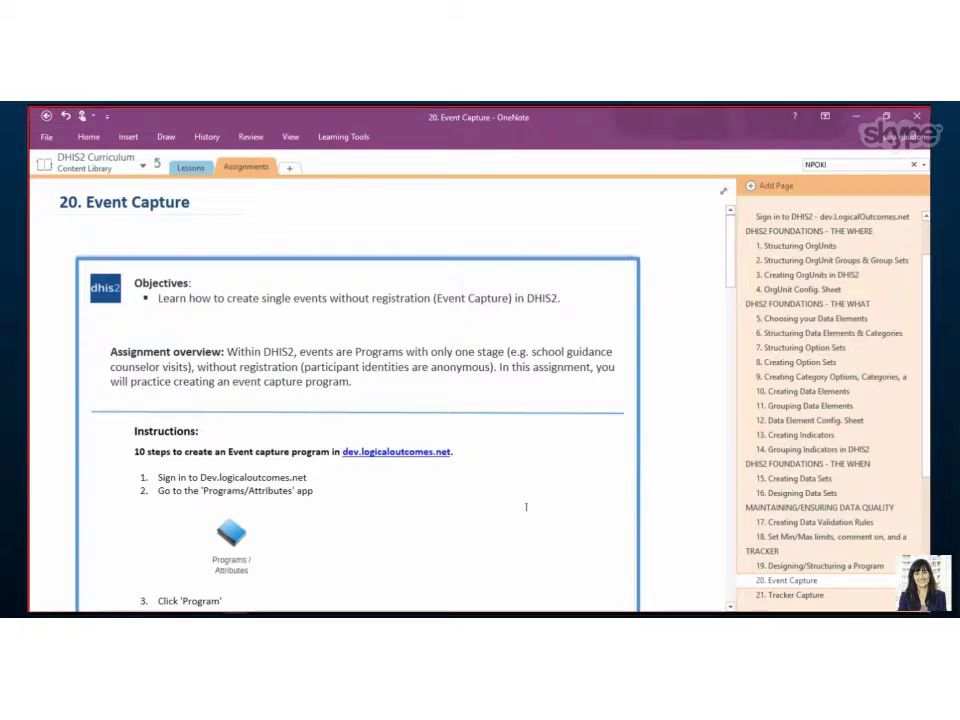
- In Chrome, go to the Programs / Attributes app and list the existing programs
{"action": "scroll", "coordinate": [525, 507], "scroll_direction": "down", "scroll_amount": 3}
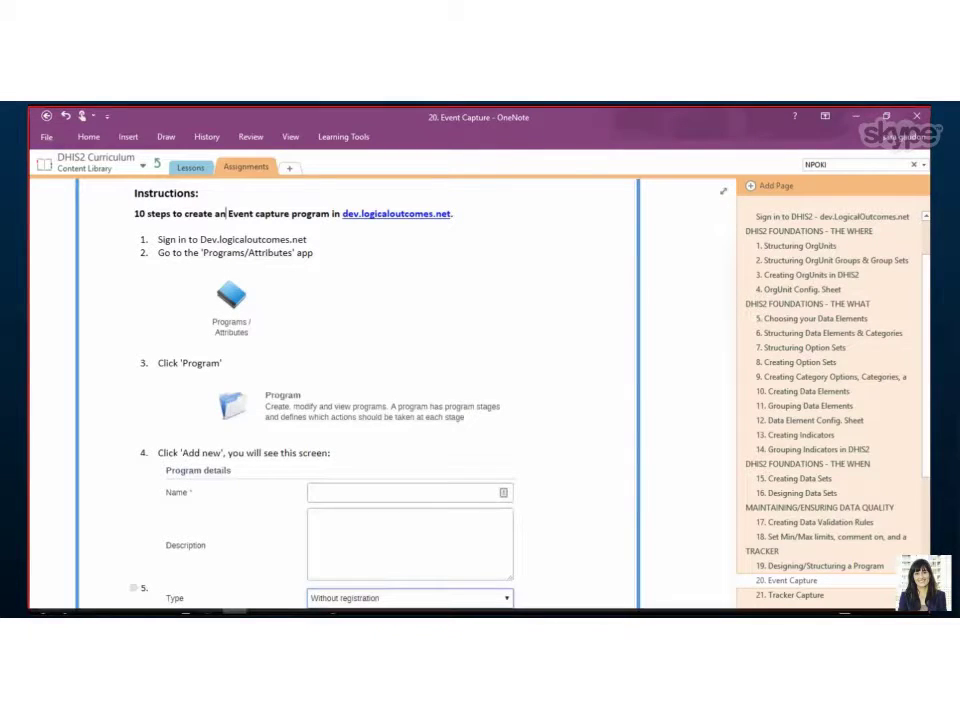
{"action": "mouse_move", "coordinate": [390, 612]}
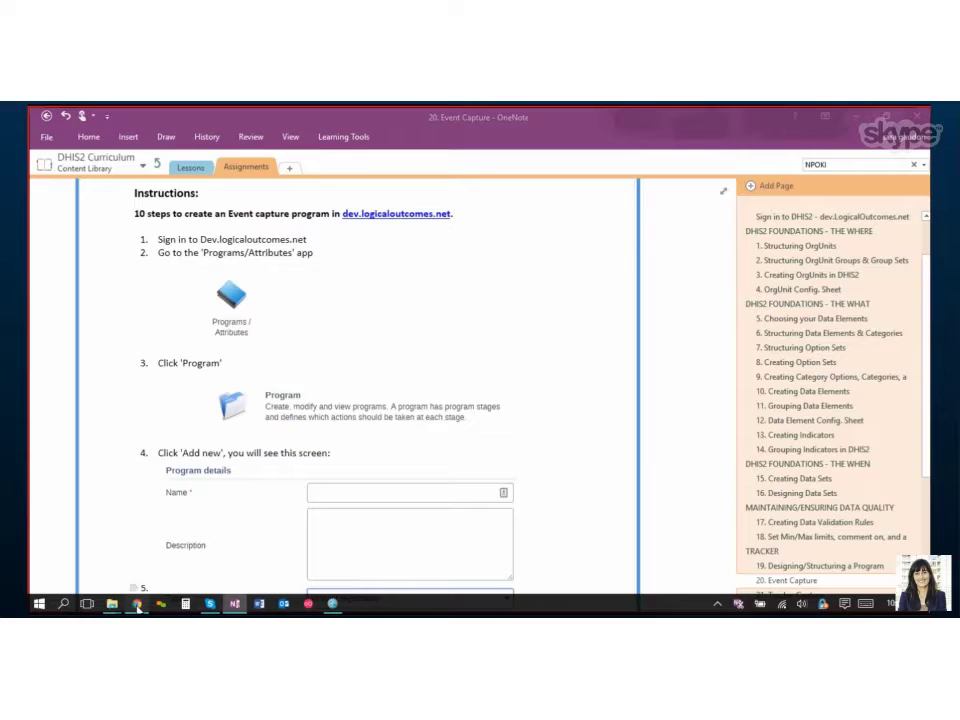
{"action": "left_click", "coordinate": [137, 607]}
{"action": "mouse_move", "coordinate": [718, 193]}
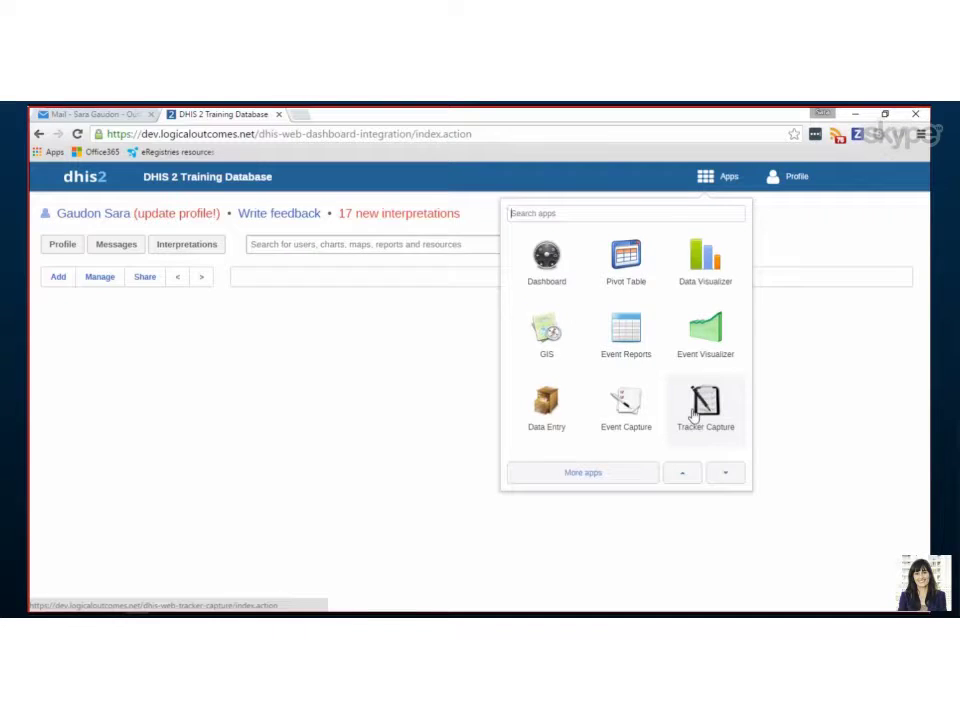
{"action": "scroll", "coordinate": [705, 306], "scroll_direction": "down", "scroll_amount": 5}
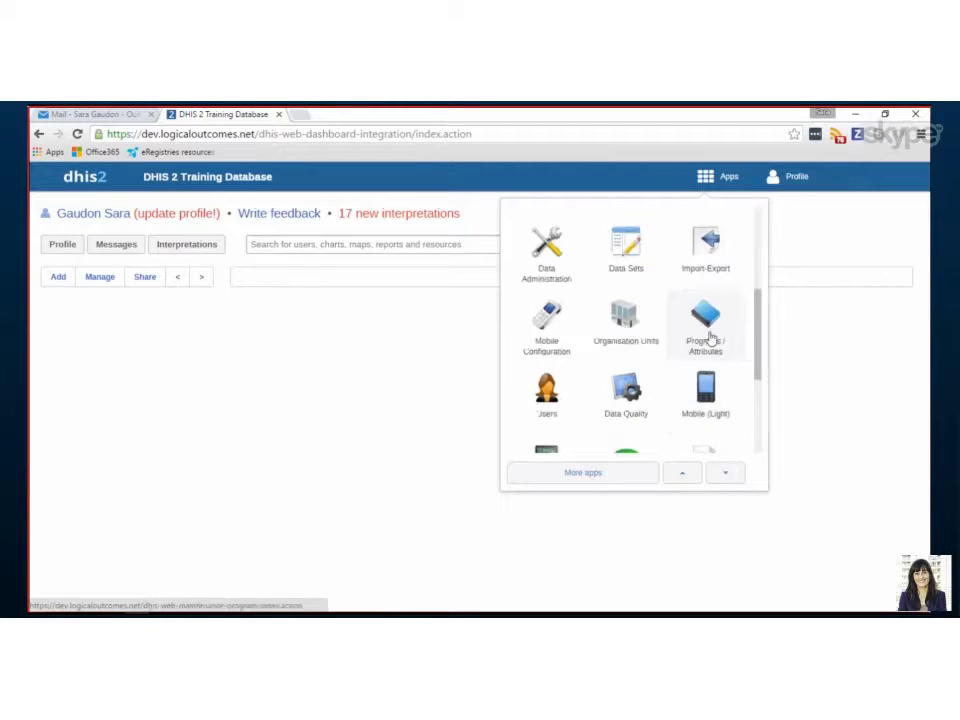
{"action": "left_click", "coordinate": [707, 336]}
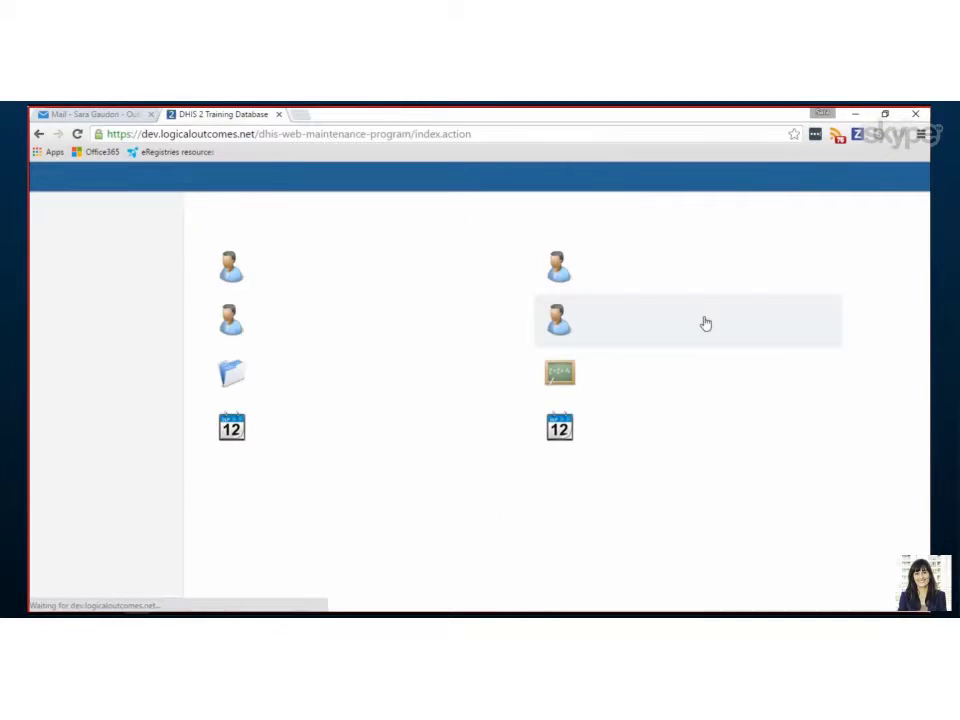
{"action": "left_click", "coordinate": [240, 376]}
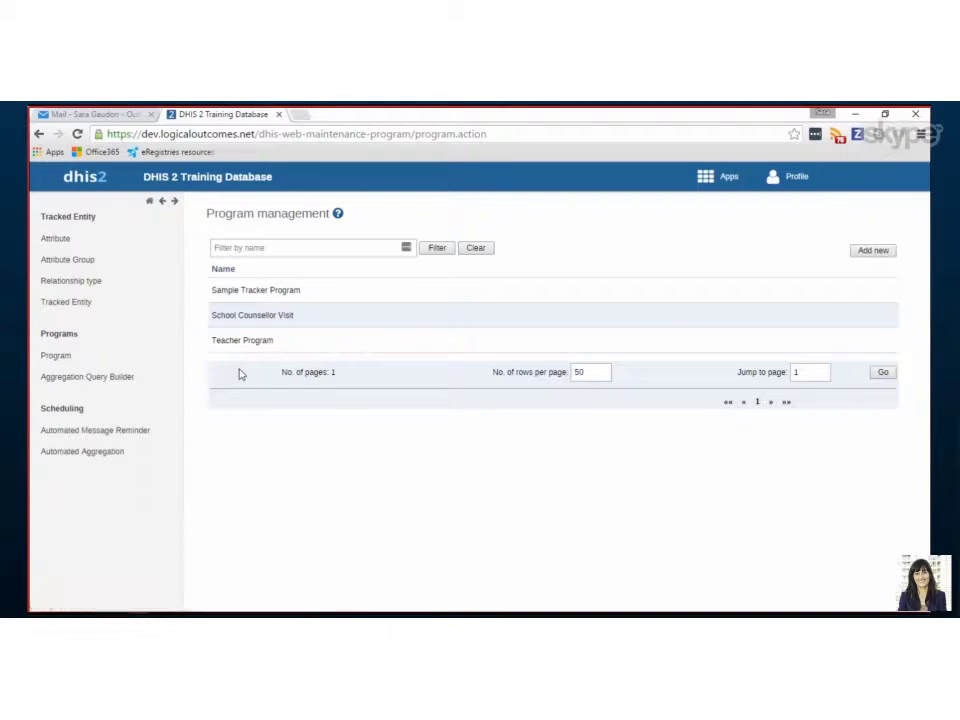
{"action": "left_click", "coordinate": [868, 251]}
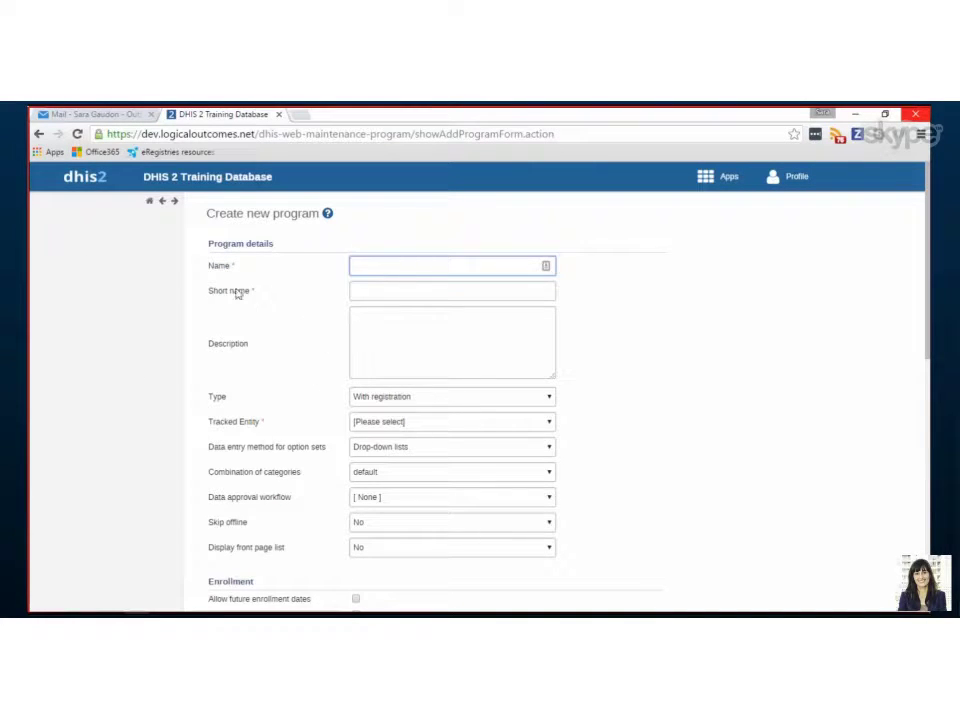
{"action": "left_click_drag", "start_coordinate": [208, 266], "coordinate": [253, 296]}
{"action": "left_click", "coordinate": [372, 293]}
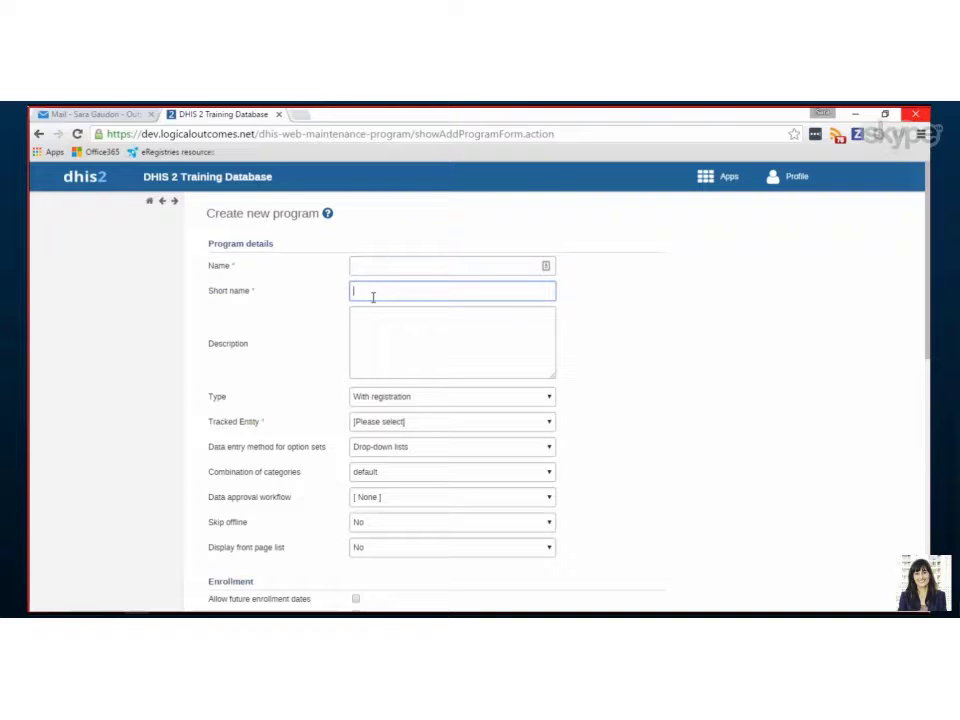
{"action": "left_click", "coordinate": [400, 397]}
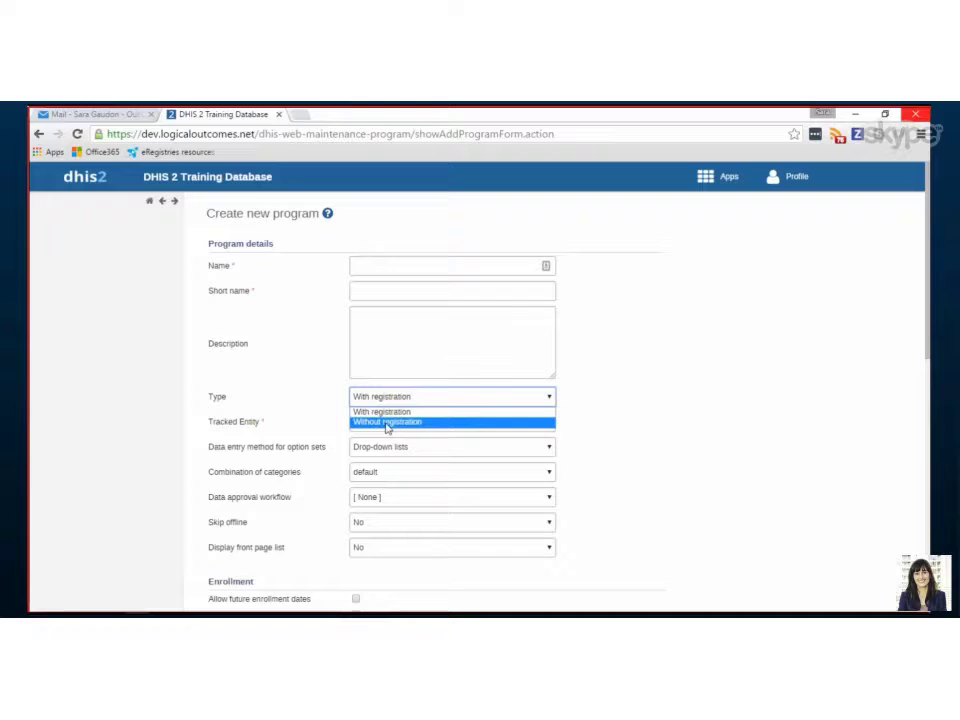
{"action": "left_click", "coordinate": [385, 423]}
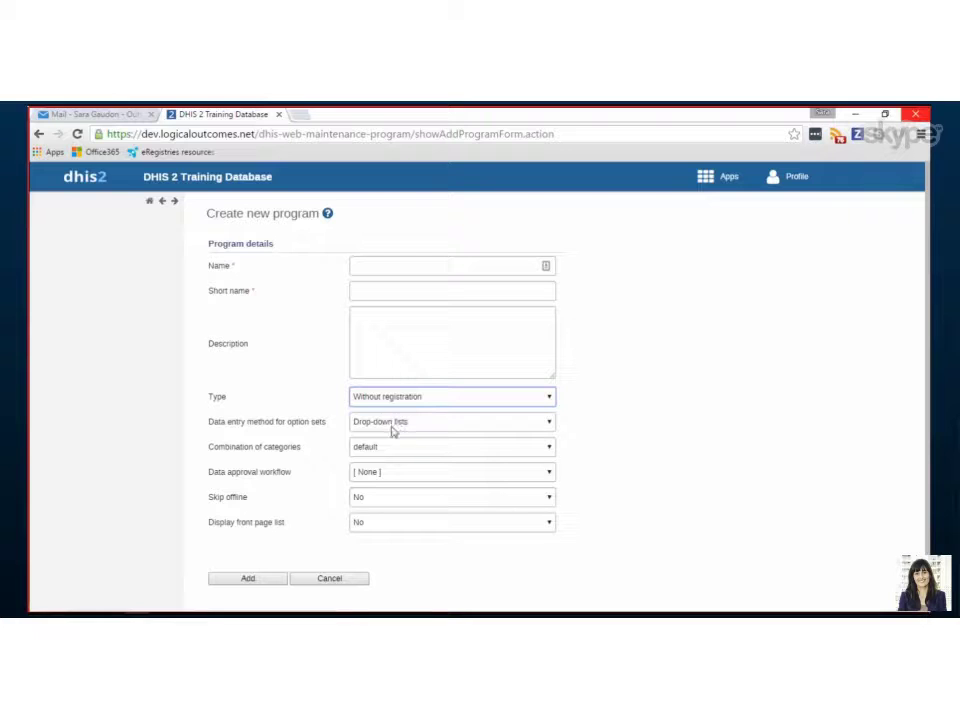
{"action": "left_click", "coordinate": [389, 424]}
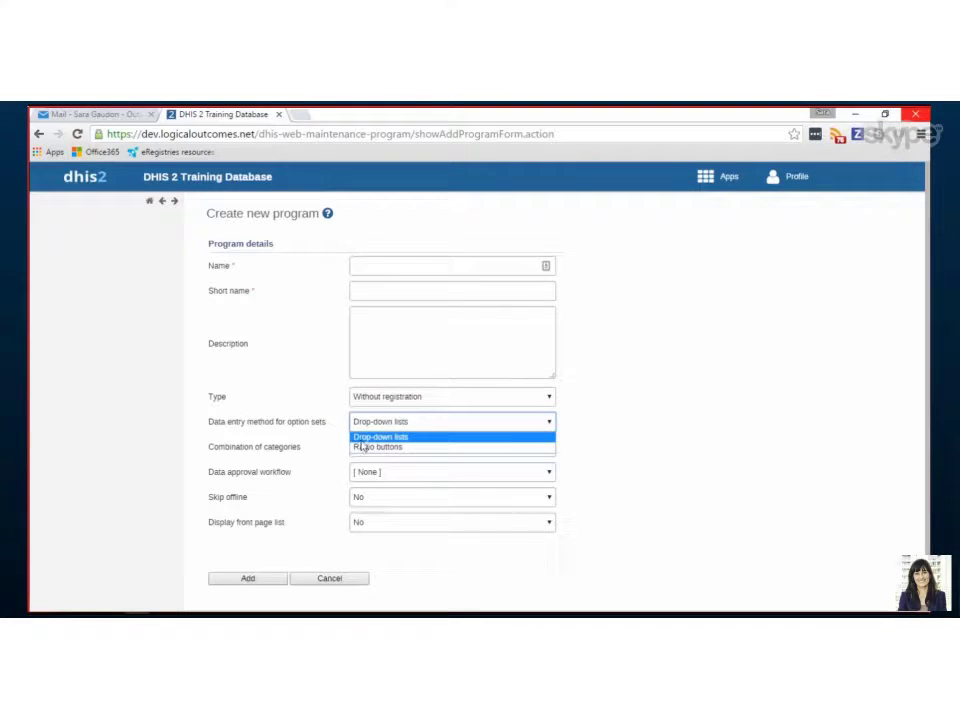
{"action": "left_click", "coordinate": [370, 438]}
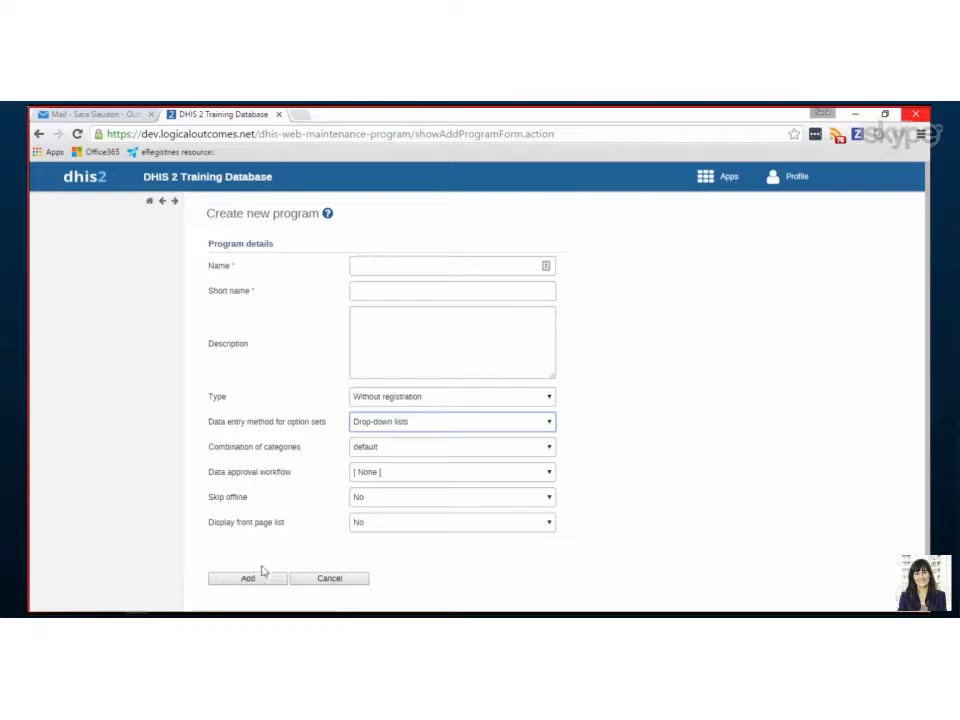
{"action": "left_click", "coordinate": [37, 134]}
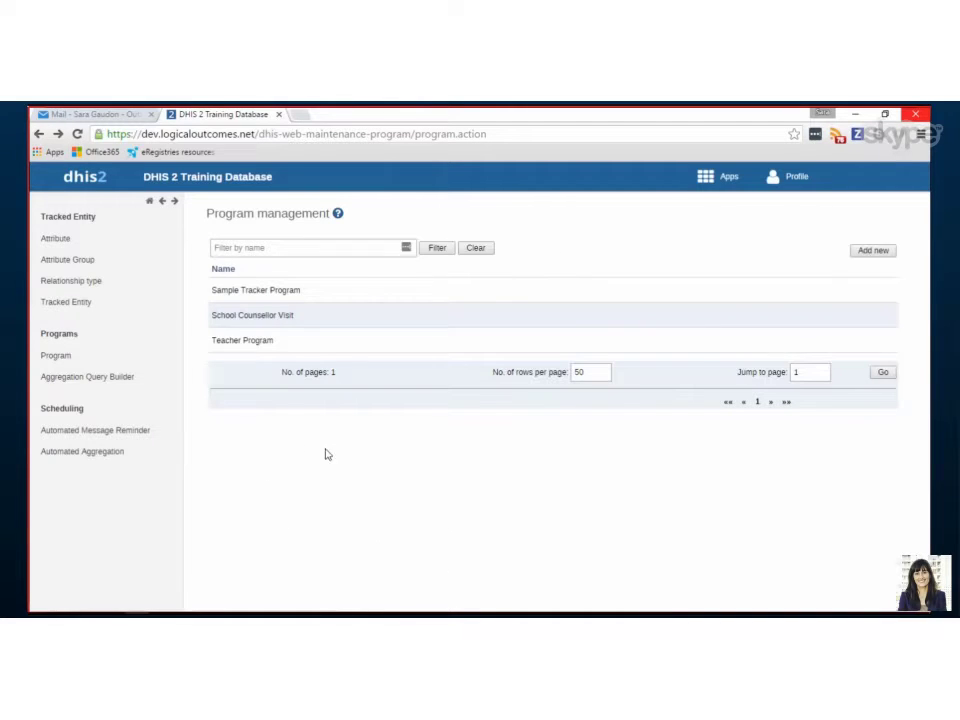
- Review the School Counsellor Visit program's edit form, then view its program stages
{"action": "left_click", "coordinate": [225, 318]}
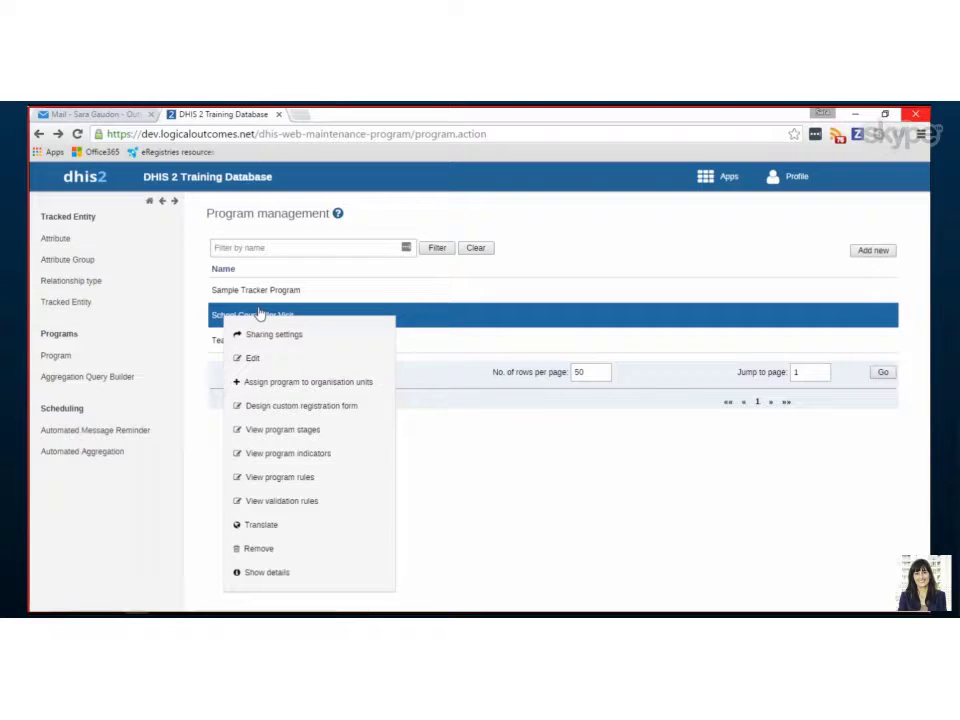
{"action": "left_click", "coordinate": [252, 359]}
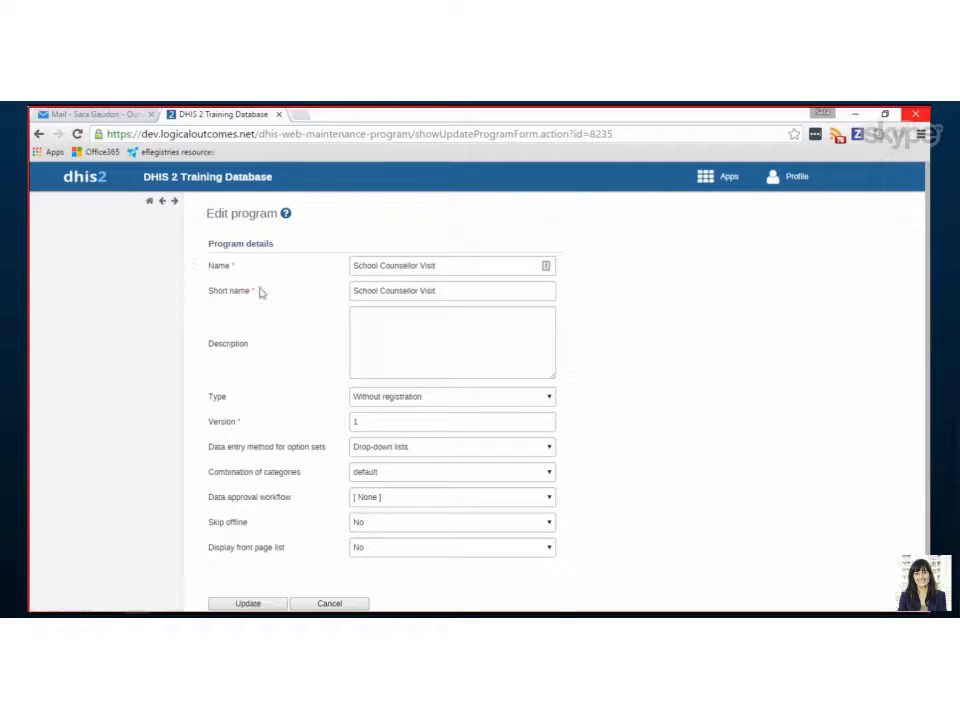
{"action": "left_click", "coordinate": [39, 133]}
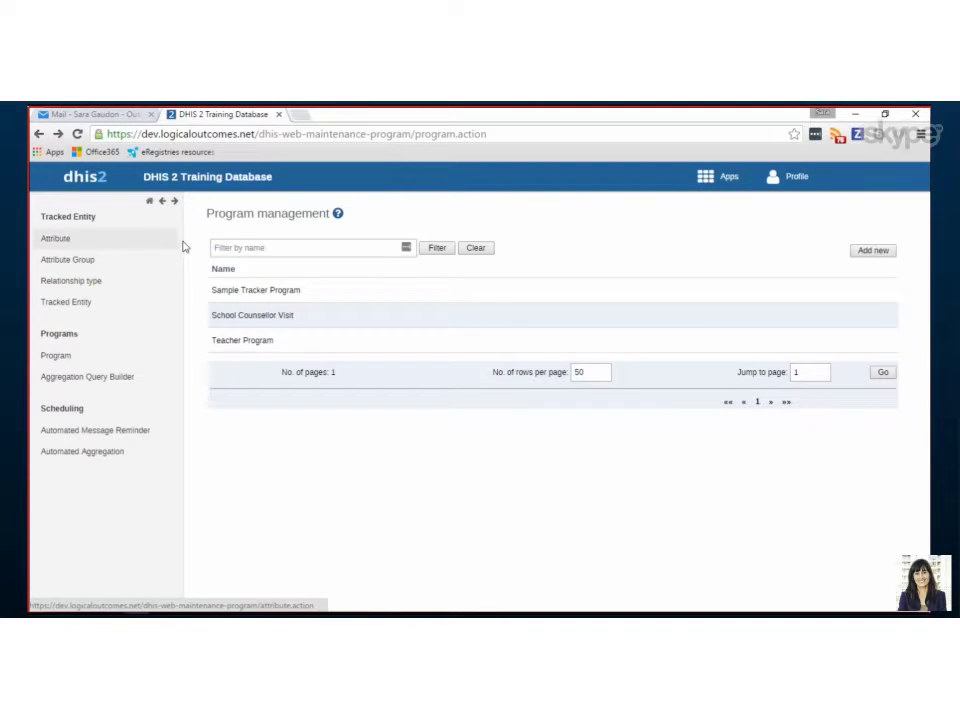
{"action": "left_click", "coordinate": [257, 317]}
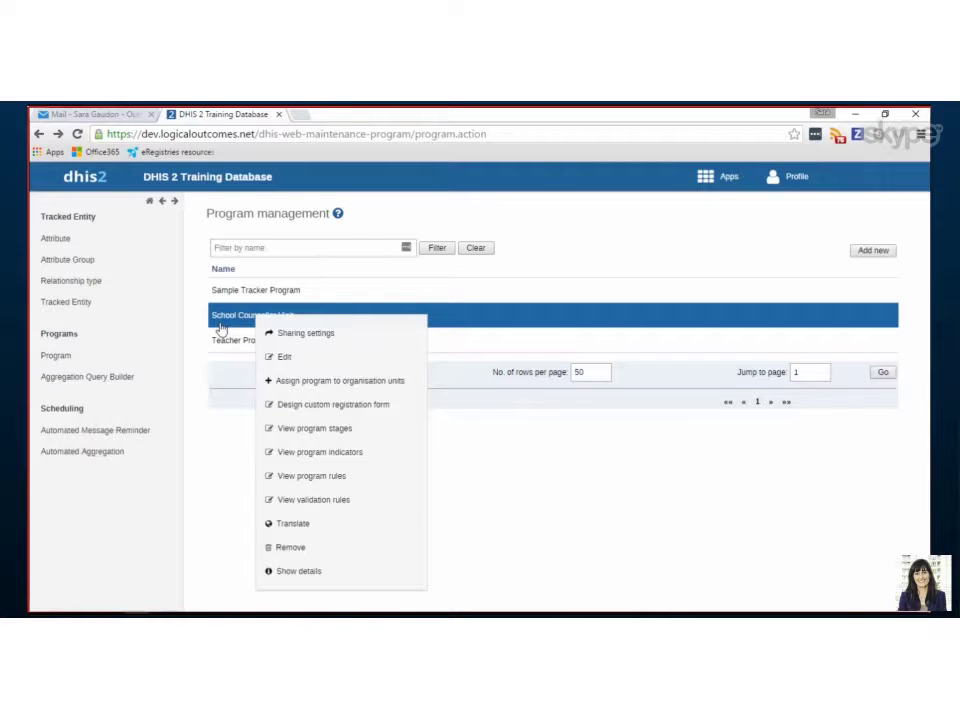
{"action": "left_click", "coordinate": [308, 437]}
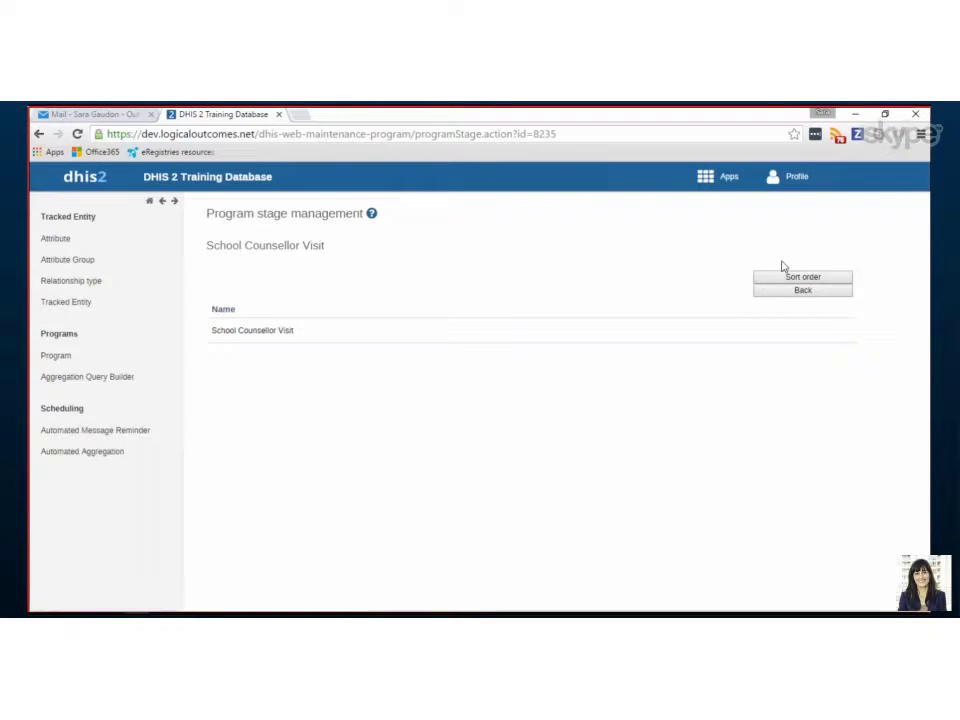
- Edit the School Counsellor Visit stage and review its Purpose of Visit and Age of Student data elements
{"action": "left_click", "coordinate": [238, 339]}
{"action": "left_click", "coordinate": [282, 355]}
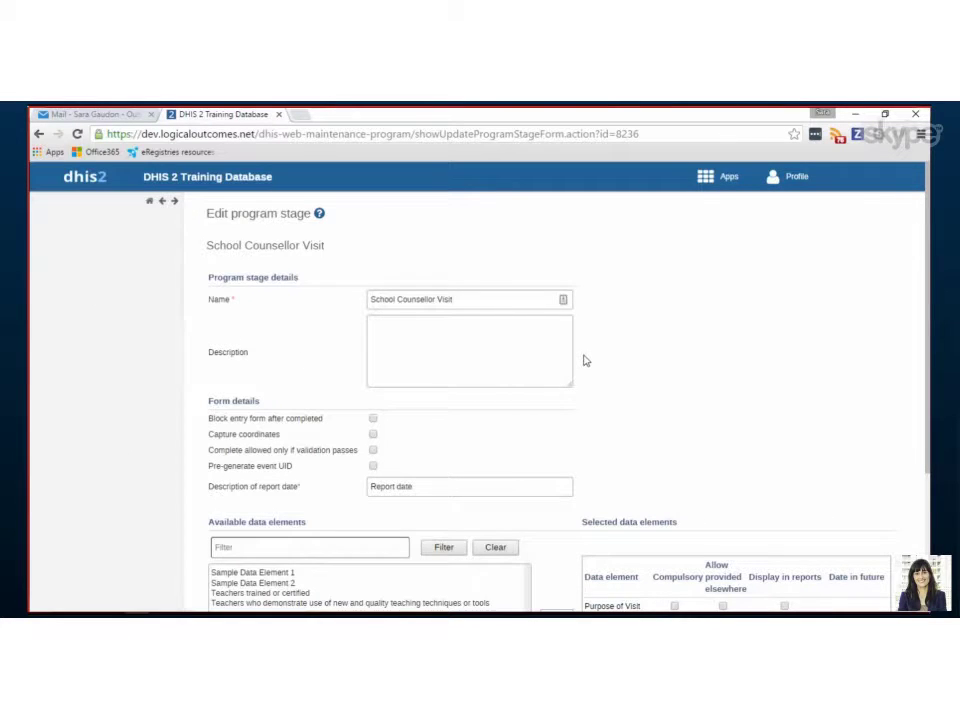
{"action": "scroll", "coordinate": [583, 350], "scroll_direction": "down", "scroll_amount": 1}
{"action": "scroll", "coordinate": [583, 345], "scroll_direction": "down", "scroll_amount": 1}
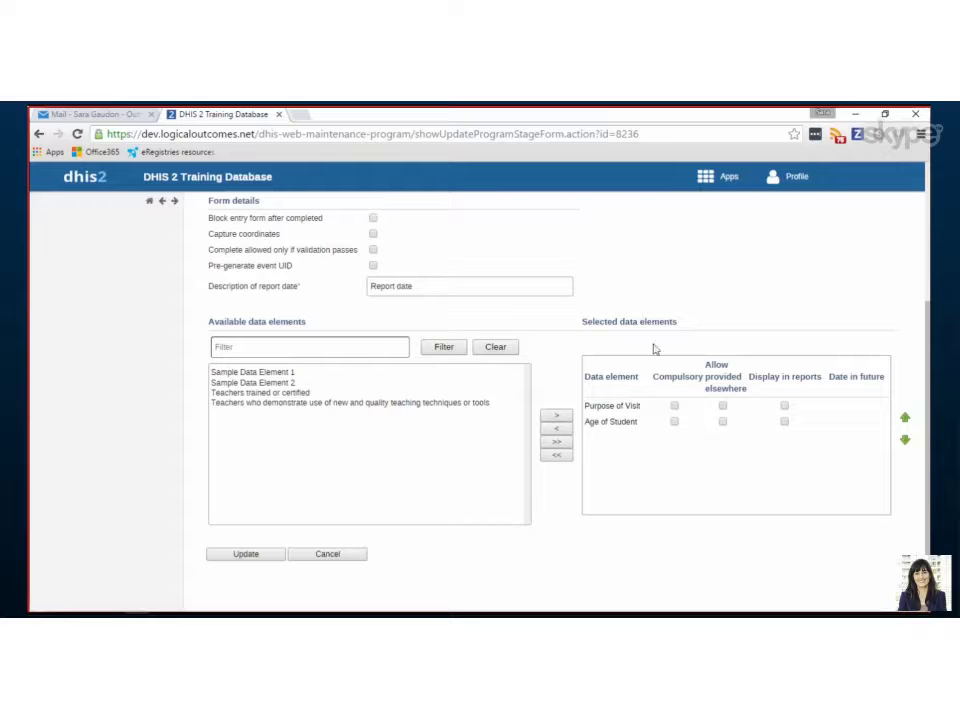
{"action": "left_click_drag", "start_coordinate": [656, 364], "coordinate": [836, 432]}
{"action": "left_click", "coordinate": [700, 458]}
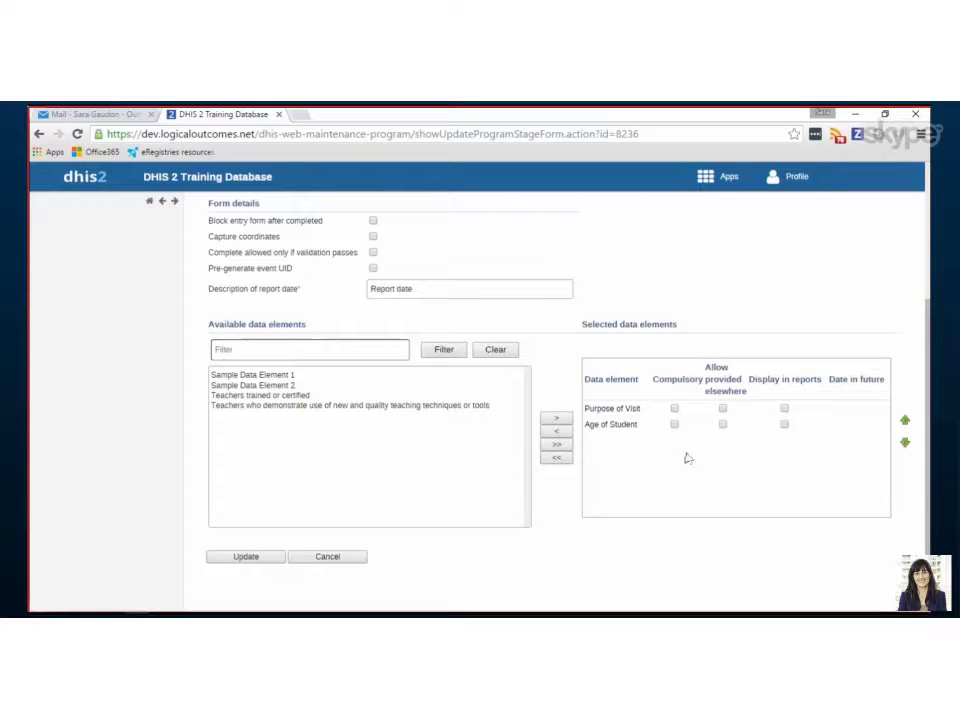
{"action": "scroll", "coordinate": [297, 463], "scroll_direction": "up", "scroll_amount": 3}
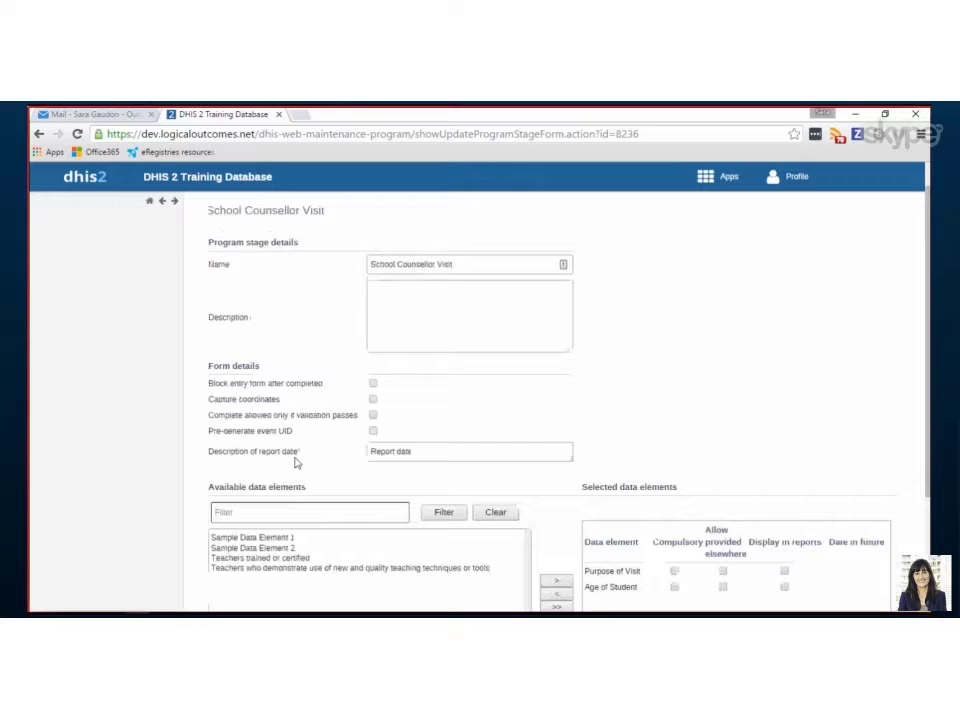
- Keep 'Report date' as the report date description and update the School Counsellor Visit stage
{"action": "left_click", "coordinate": [390, 451]}
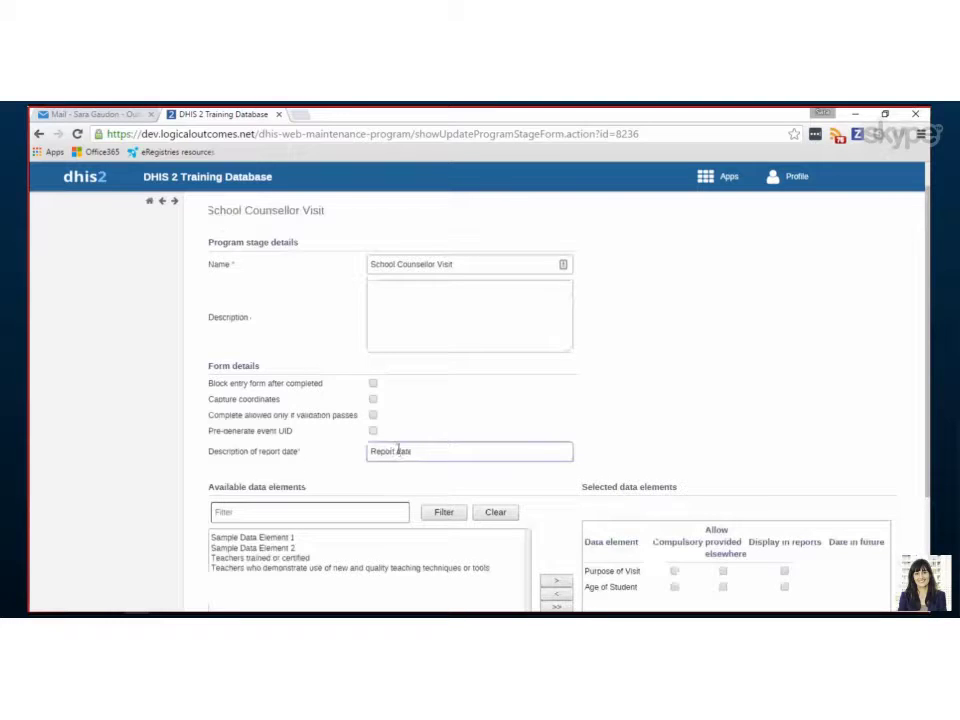
{"action": "left_click_drag", "start_coordinate": [410, 451], "coordinate": [283, 459]}
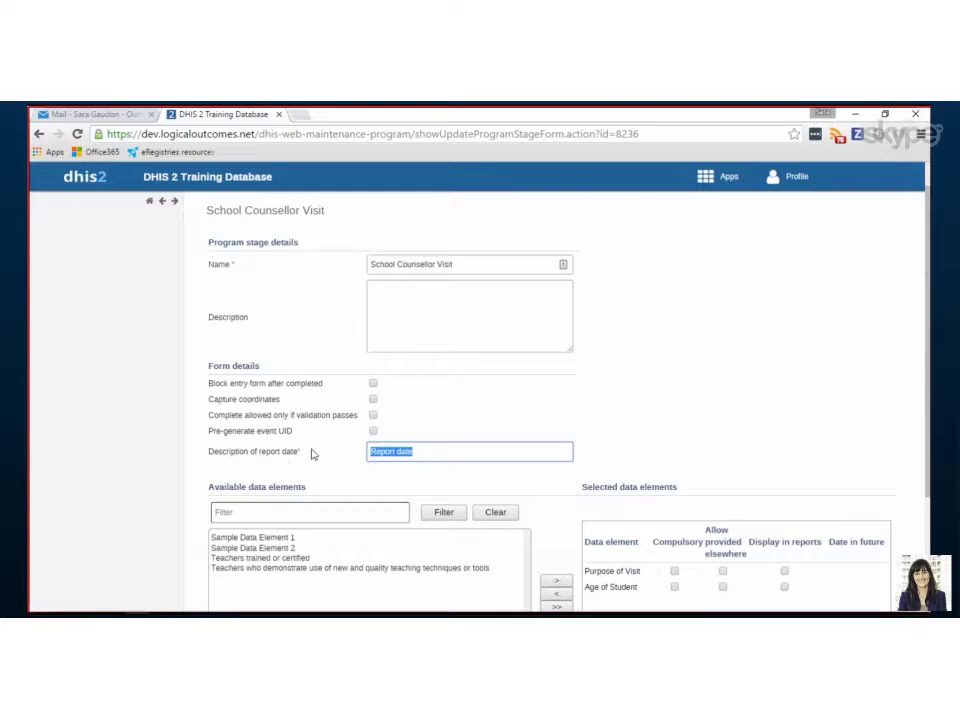
{"action": "left_click", "coordinate": [444, 455]}
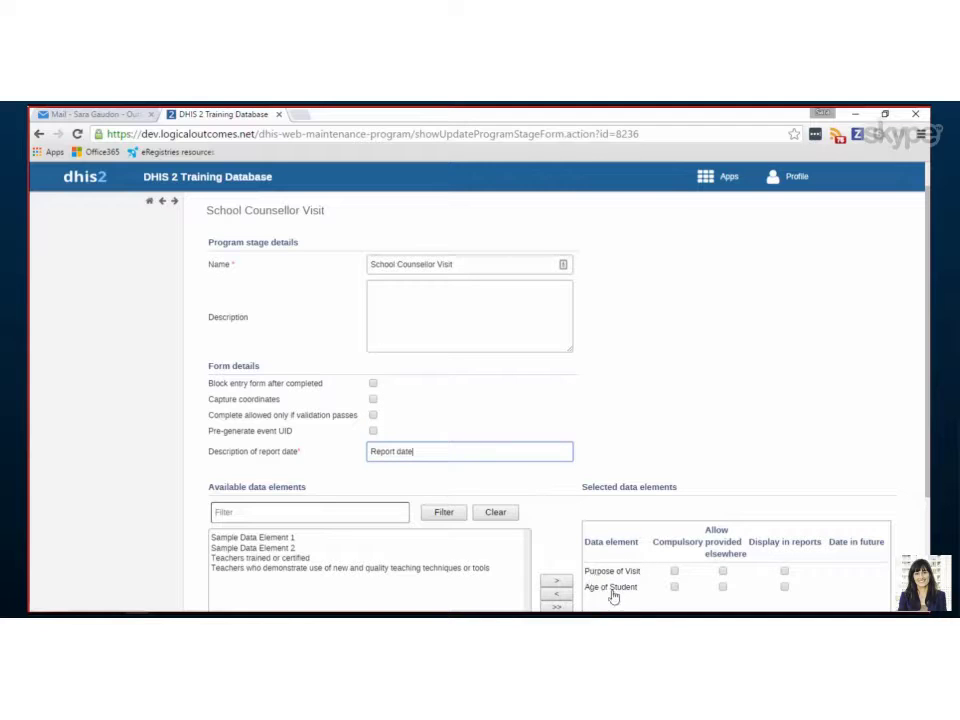
{"action": "scroll", "coordinate": [607, 575], "scroll_direction": "down", "scroll_amount": 1}
{"action": "scroll", "coordinate": [608, 570], "scroll_direction": "down", "scroll_amount": 1}
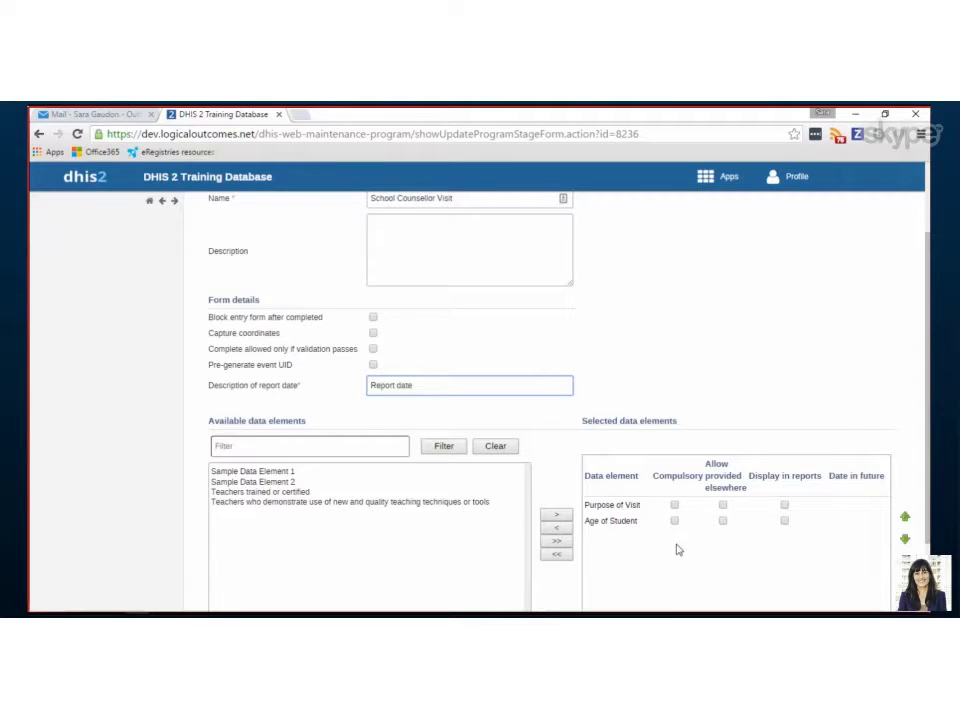
{"action": "scroll", "coordinate": [617, 422], "scroll_direction": "down", "scroll_amount": 1}
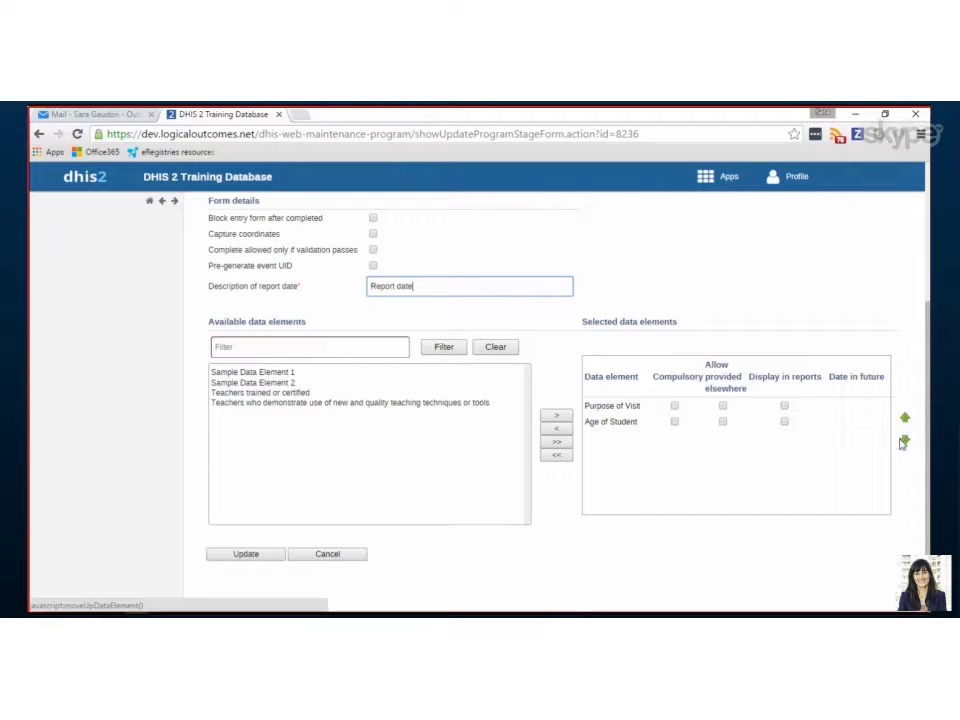
{"action": "left_click", "coordinate": [264, 556]}
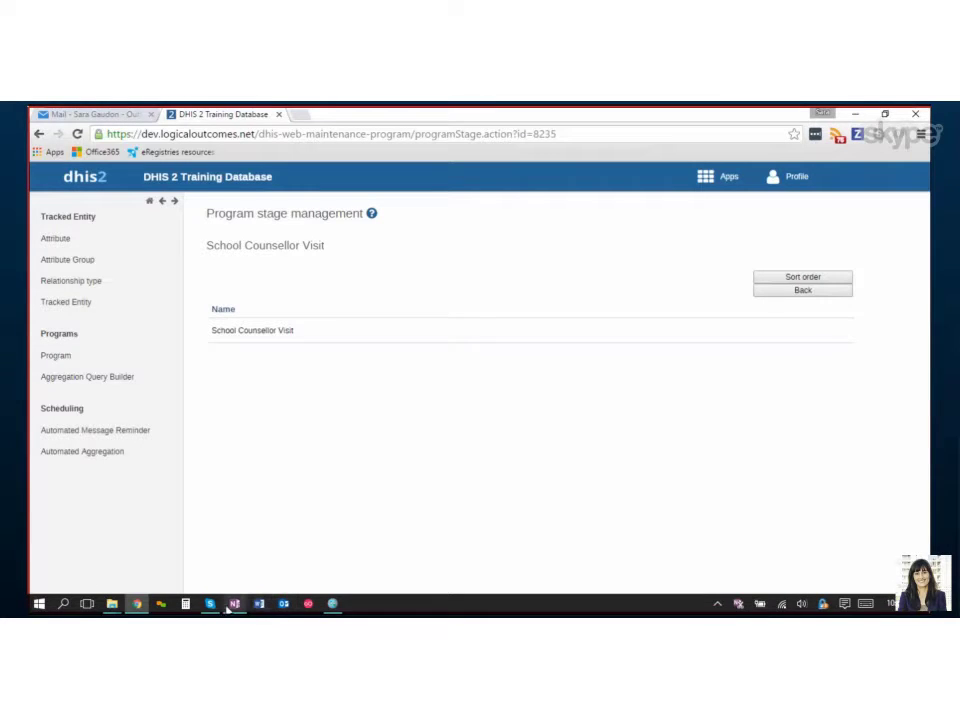
{"action": "left_click", "coordinate": [234, 604]}
{"action": "scroll", "coordinate": [299, 411], "scroll_direction": "down", "scroll_amount": 3}
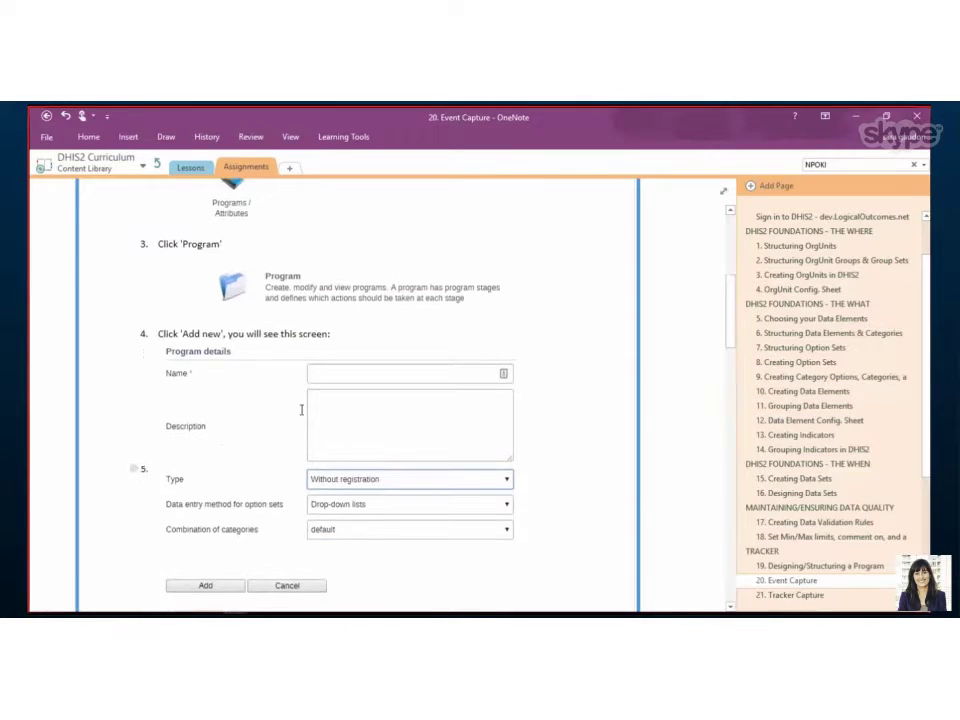
{"action": "scroll", "coordinate": [299, 411], "scroll_direction": "down", "scroll_amount": 5}
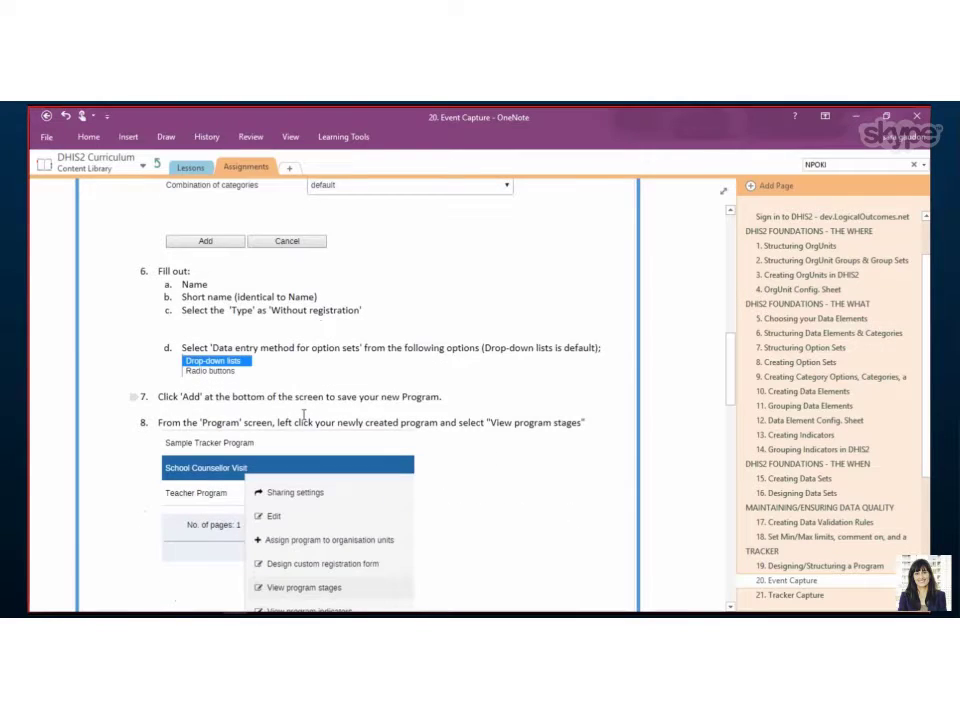
{"action": "scroll", "coordinate": [303, 414], "scroll_direction": "down", "scroll_amount": 5}
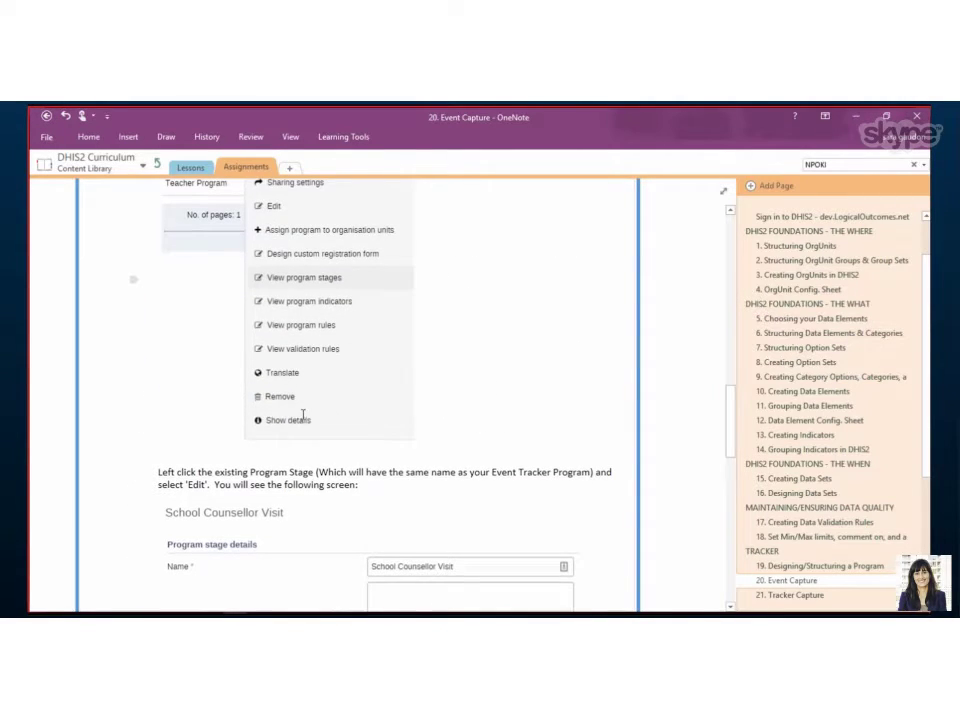
{"action": "scroll", "coordinate": [304, 410], "scroll_direction": "down", "scroll_amount": 10}
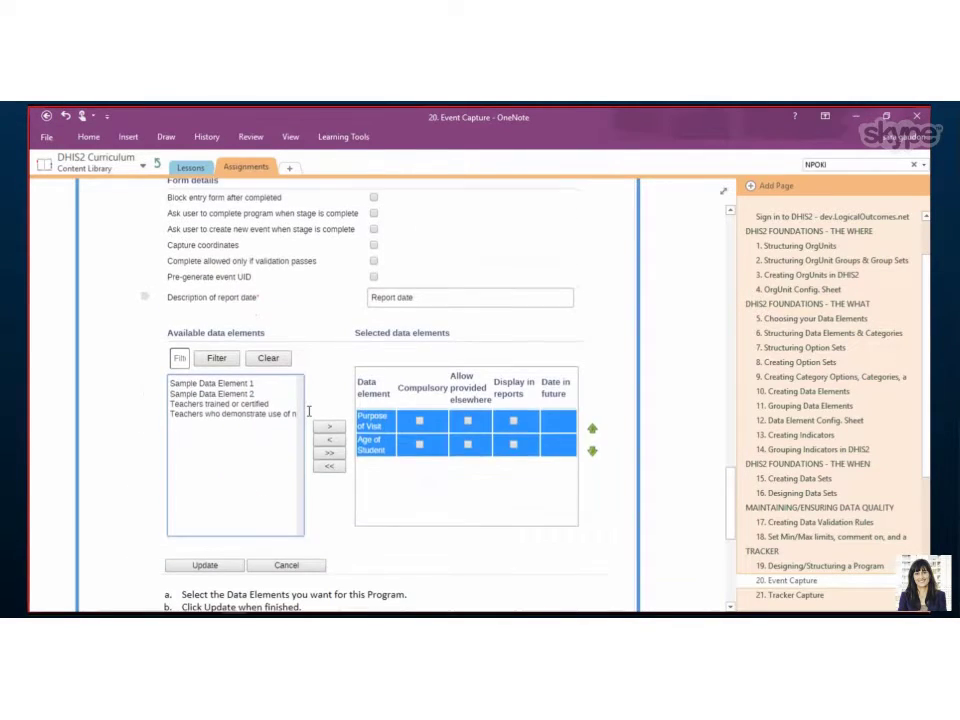
{"action": "scroll", "coordinate": [309, 414], "scroll_direction": "down", "scroll_amount": 3}
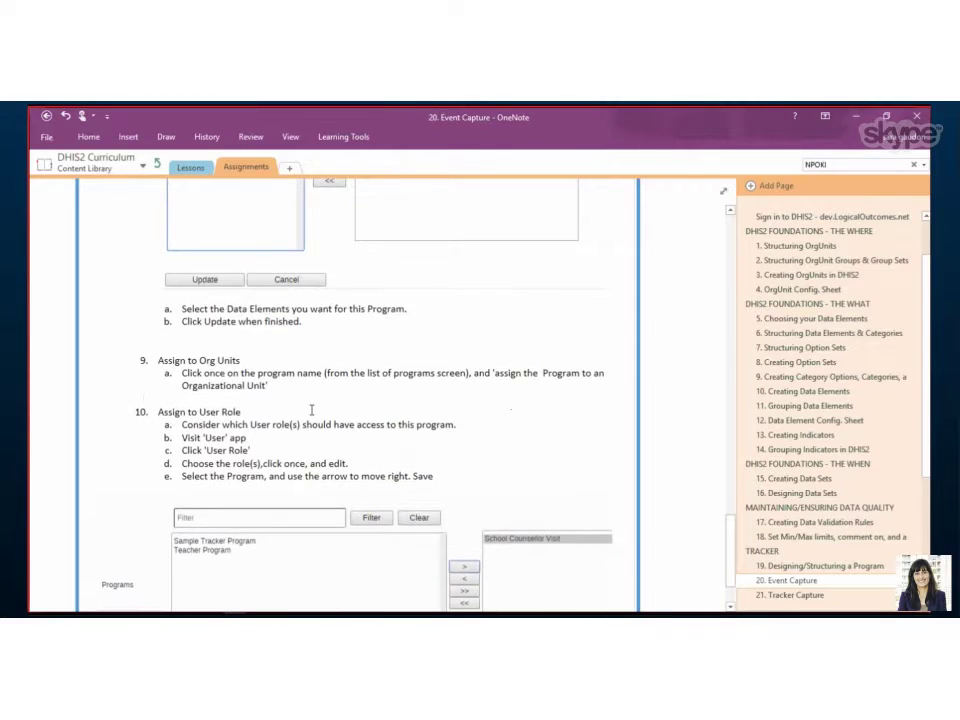
{"action": "scroll", "coordinate": [308, 413], "scroll_direction": "down", "scroll_amount": 1}
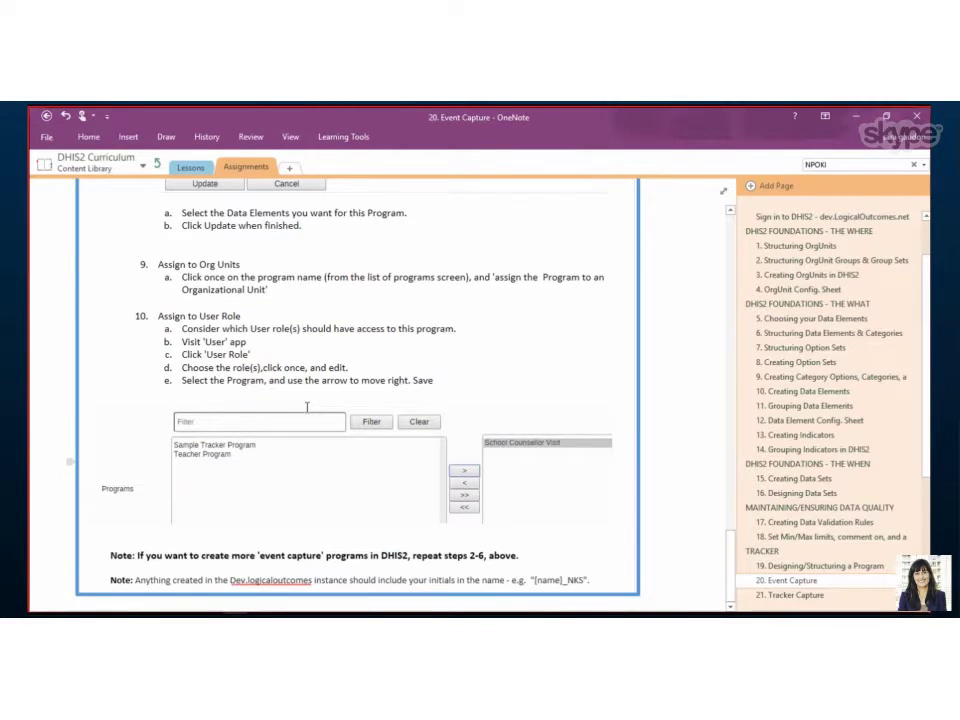
{"action": "left_click_drag", "start_coordinate": [158, 262], "coordinate": [407, 394]}
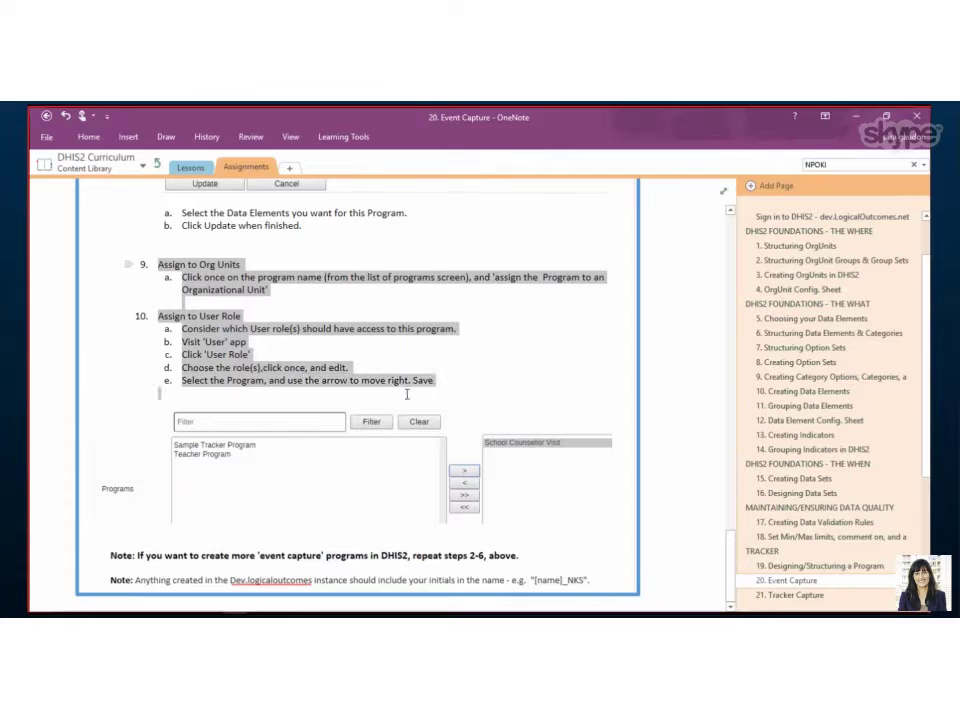
{"action": "left_click", "coordinate": [213, 273]}
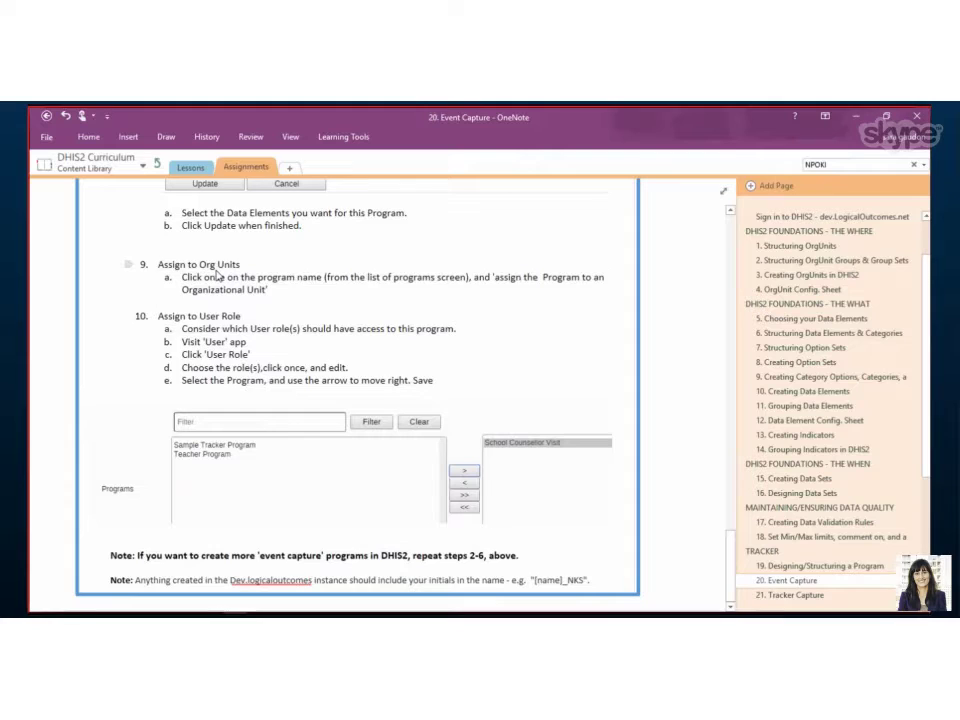
{"action": "left_click_drag", "start_coordinate": [175, 316], "coordinate": [433, 390]}
{"action": "left_click", "coordinate": [446, 400]}
{"action": "left_click", "coordinate": [136, 603]}
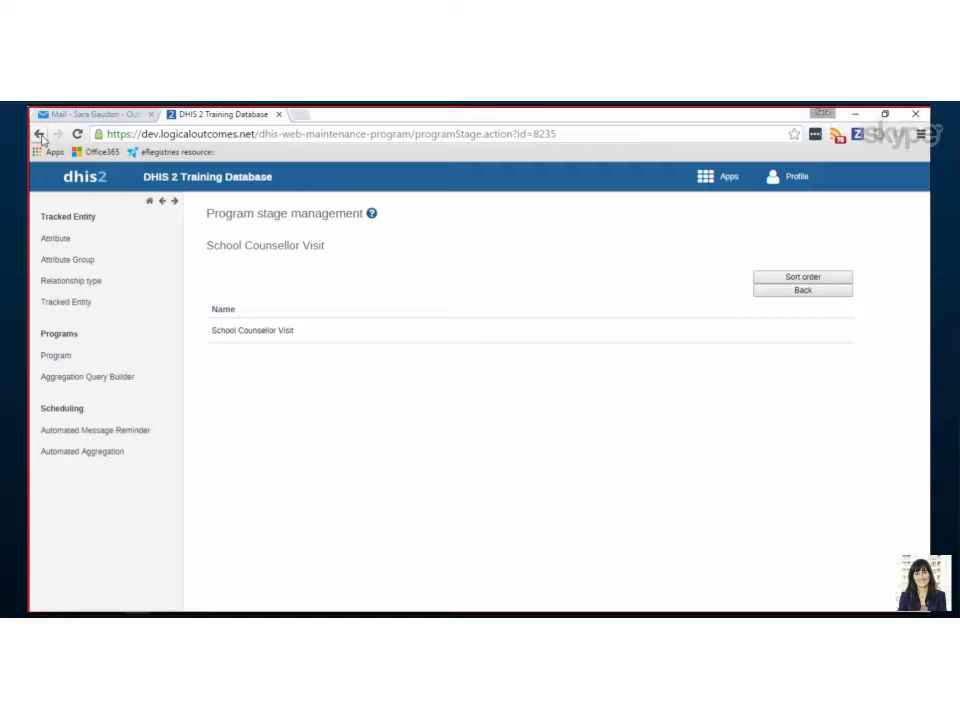
- Start the organisation unit assignment for the School Counsellor Visit program
{"action": "left_click", "coordinate": [162, 201]}
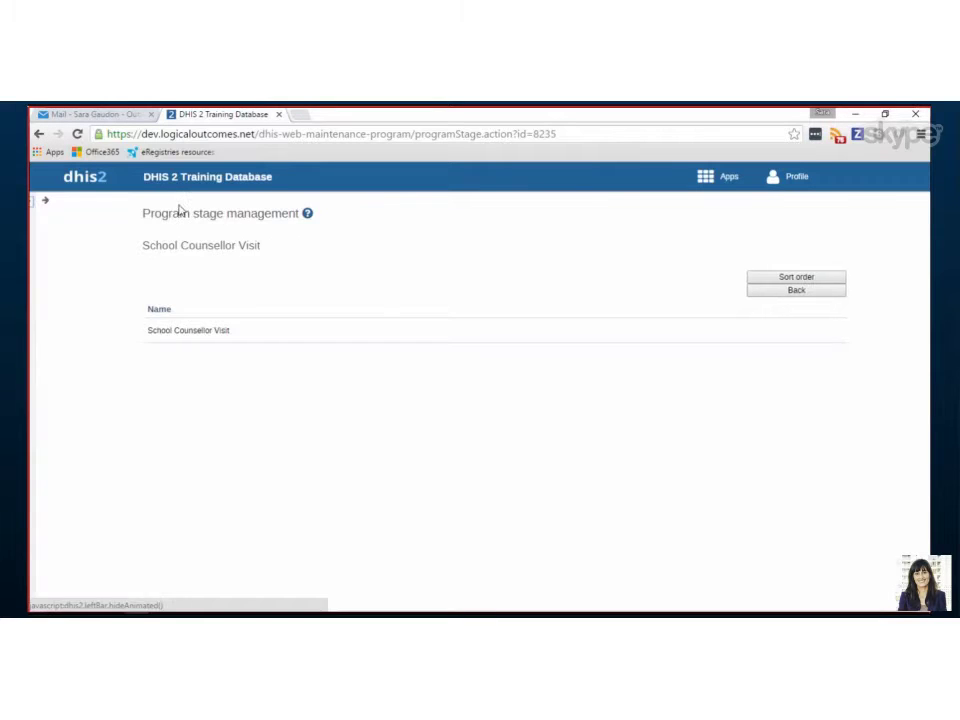
{"action": "left_click", "coordinate": [46, 201]}
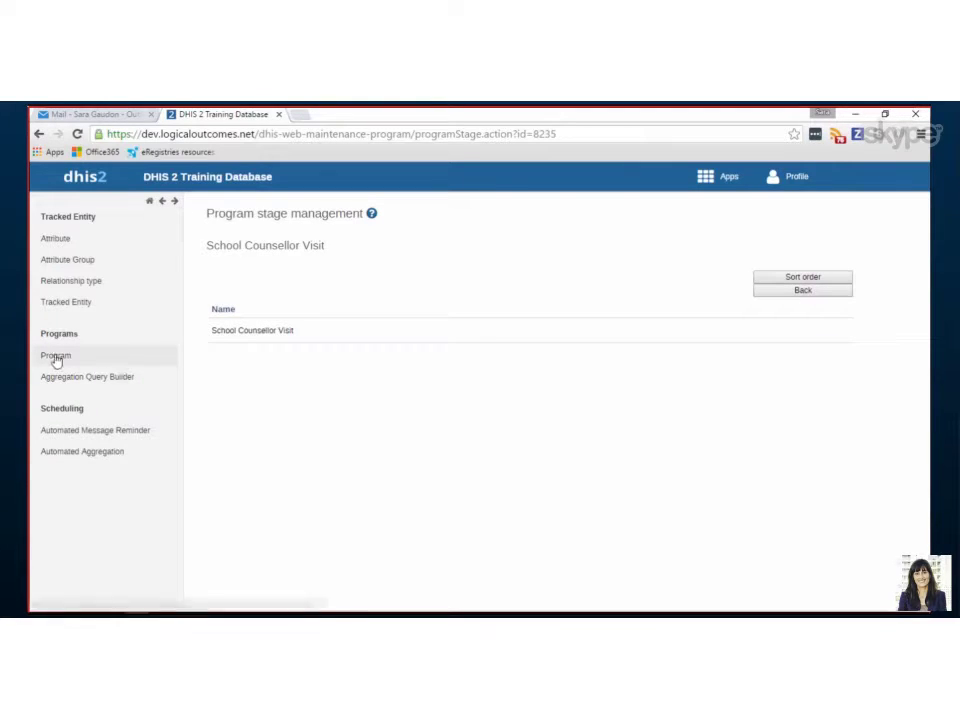
{"action": "left_click", "coordinate": [56, 357]}
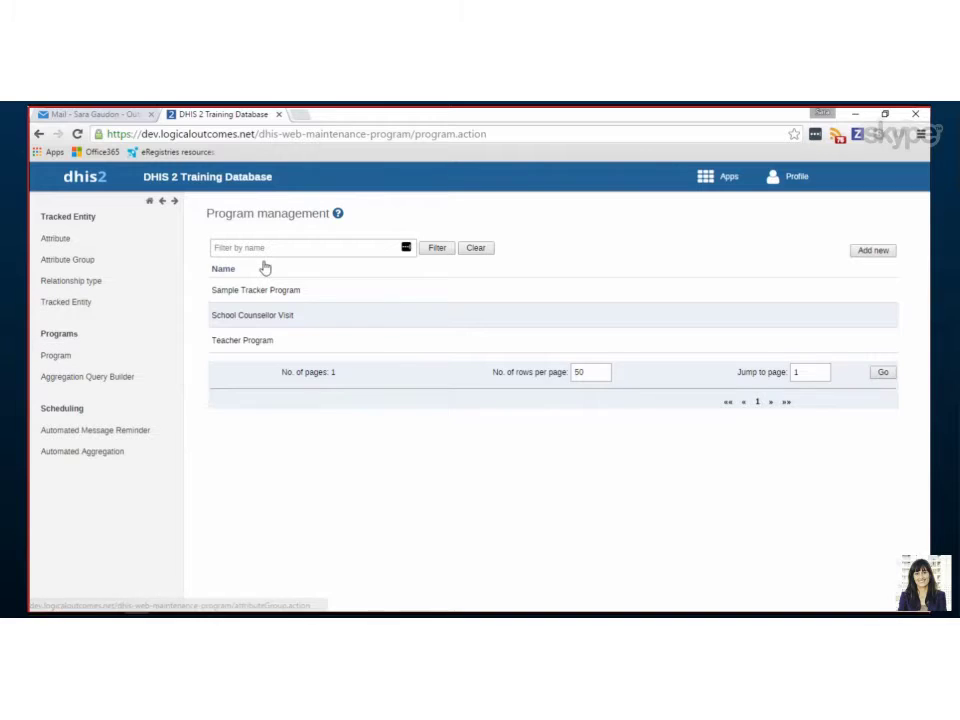
{"action": "left_click", "coordinate": [248, 318]}
{"action": "left_click", "coordinate": [294, 384]}
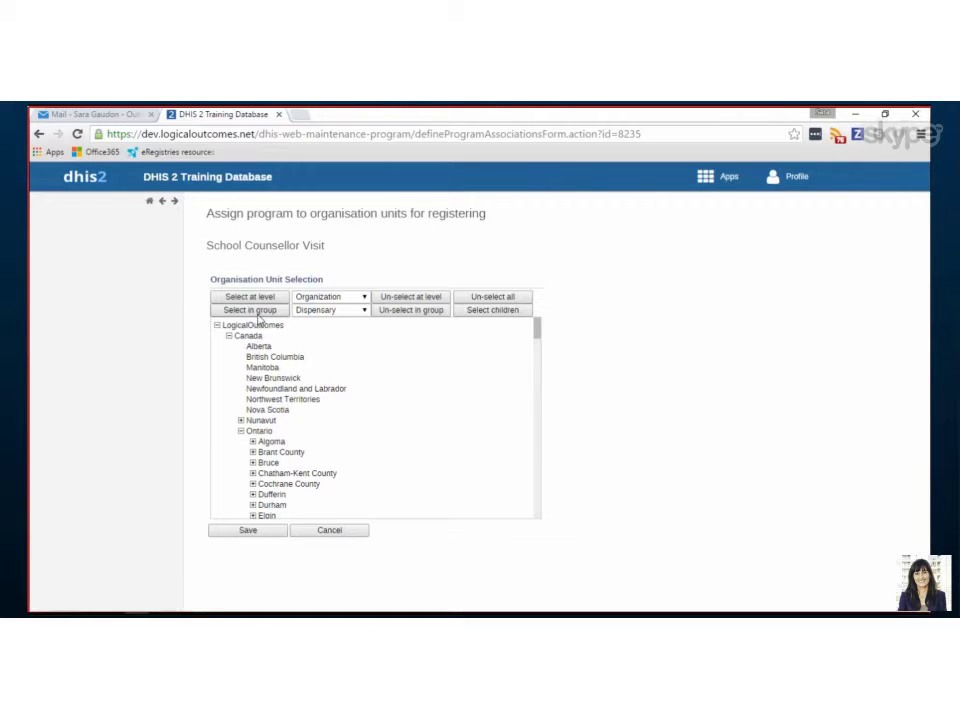
- Select all org units in the Toronto Schools group and save the assignment
{"action": "left_click", "coordinate": [318, 311]}
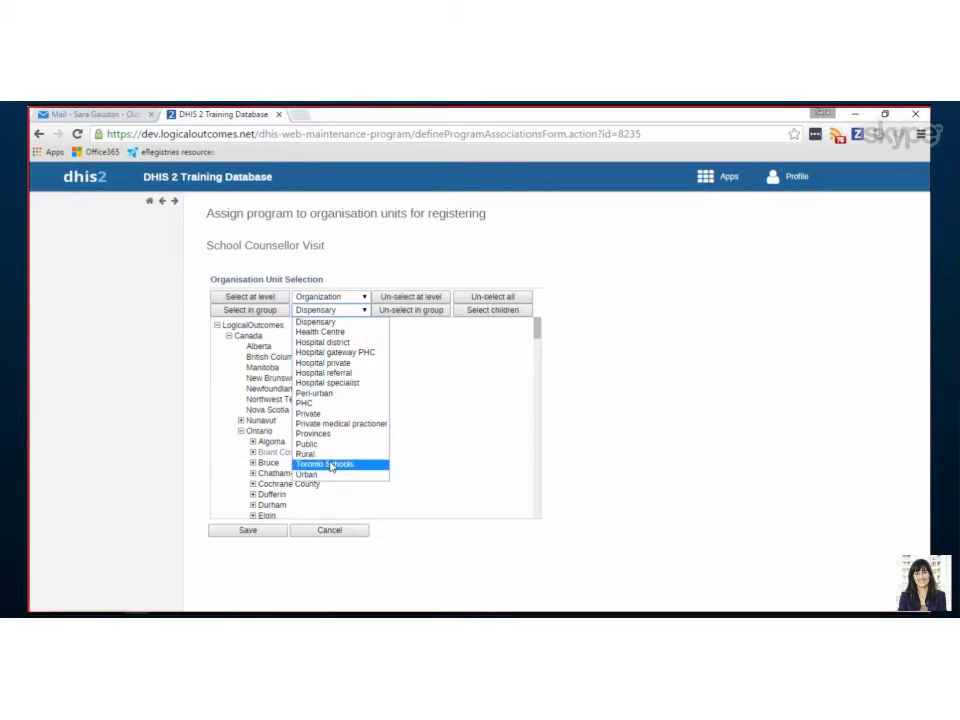
{"action": "left_click", "coordinate": [331, 466]}
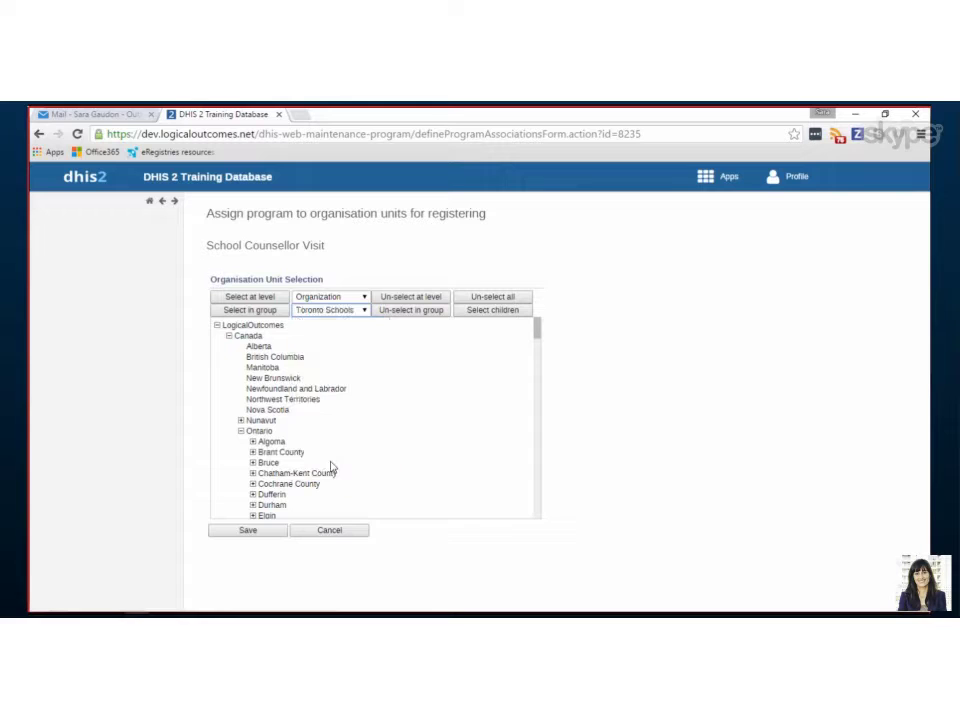
{"action": "left_click", "coordinate": [258, 311]}
{"action": "scroll", "coordinate": [280, 400], "scroll_direction": "down", "scroll_amount": 10}
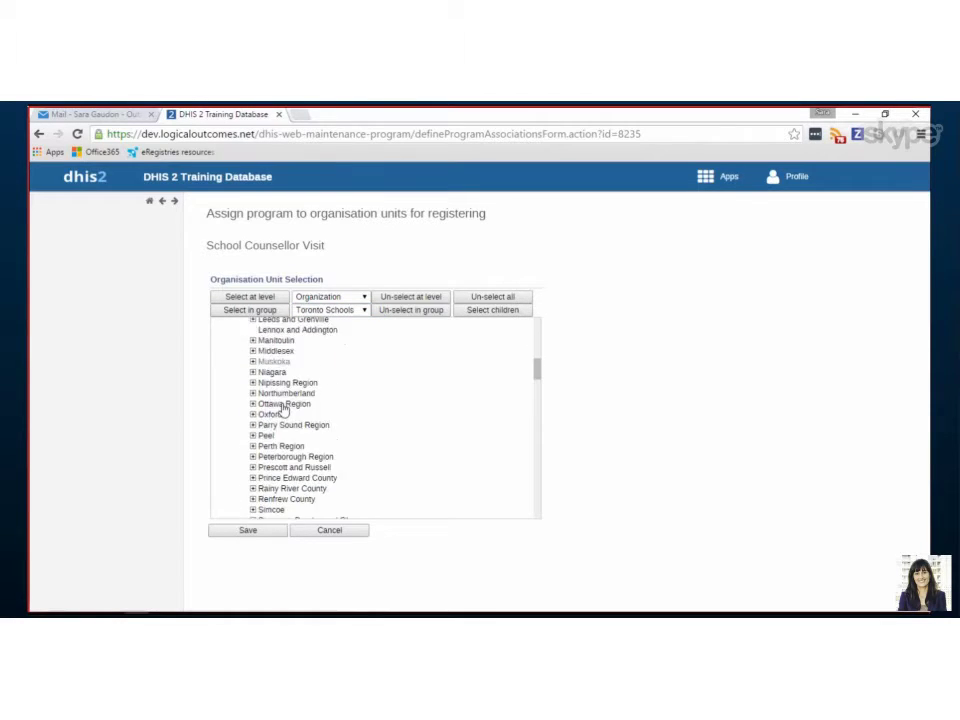
{"action": "scroll", "coordinate": [343, 461], "scroll_direction": "down", "scroll_amount": 15}
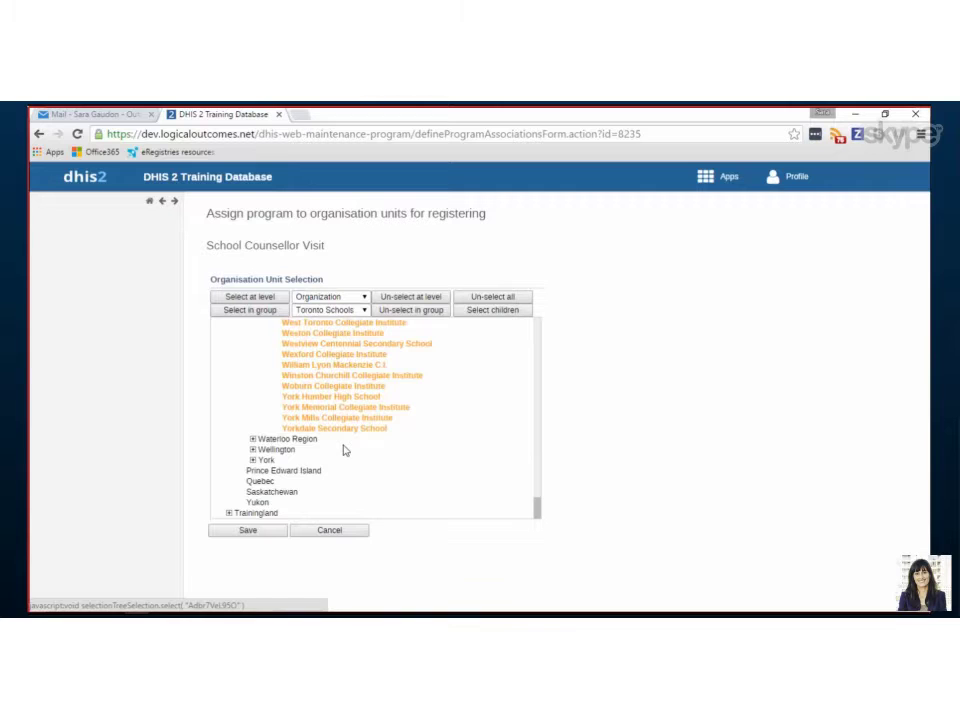
{"action": "scroll", "coordinate": [345, 463], "scroll_direction": "up", "scroll_amount": 20}
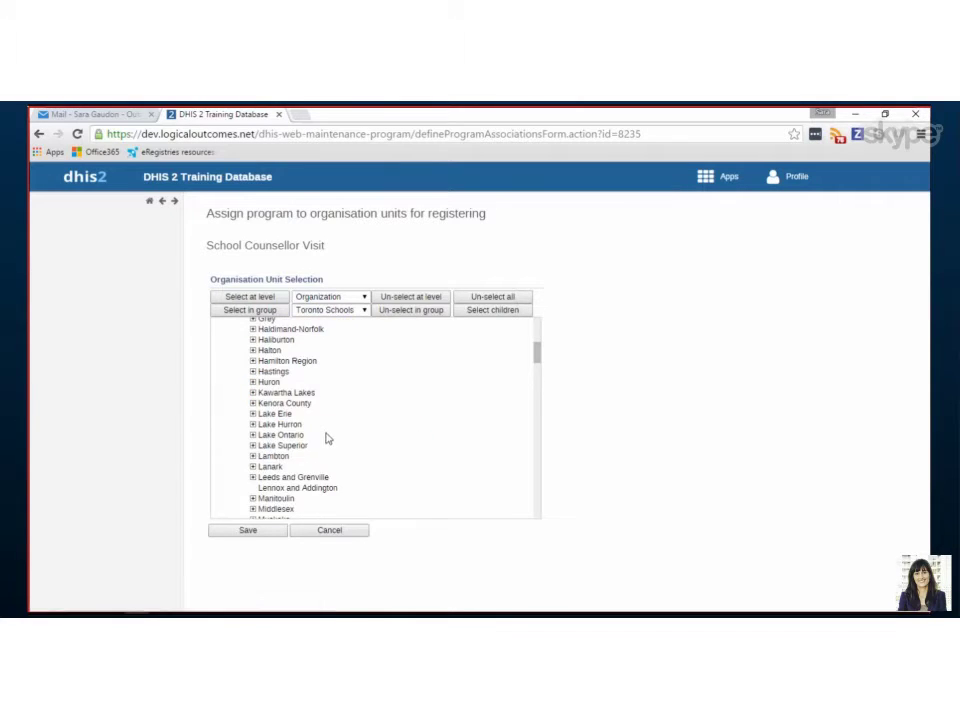
{"action": "scroll", "coordinate": [326, 435], "scroll_direction": "down", "scroll_amount": 8}
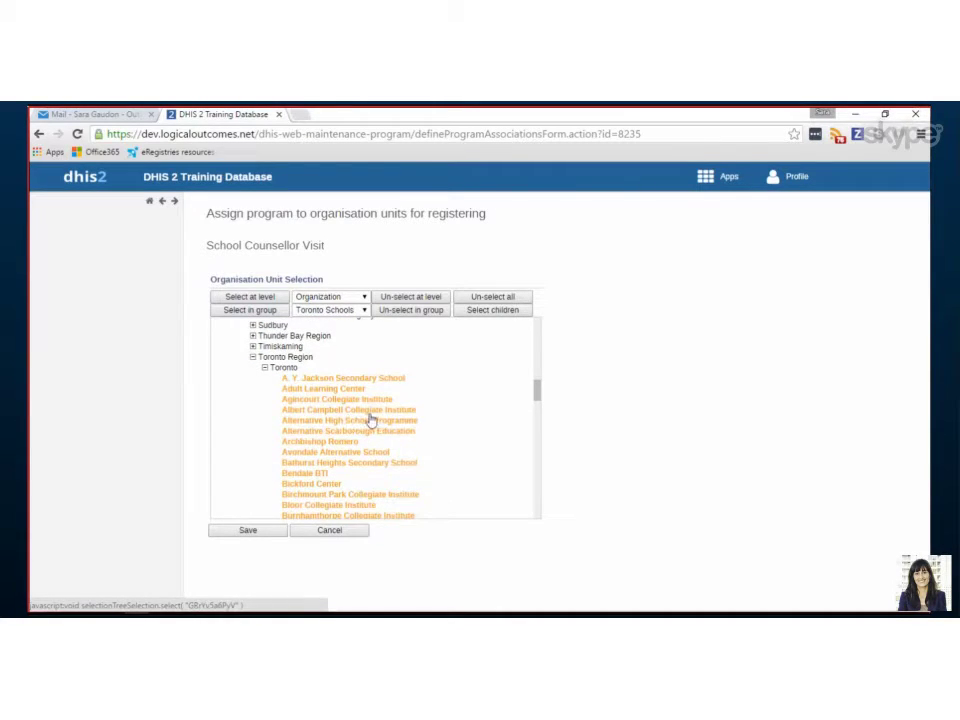
{"action": "scroll", "coordinate": [368, 420], "scroll_direction": "down", "scroll_amount": 5}
{"action": "left_click", "coordinate": [248, 532]}
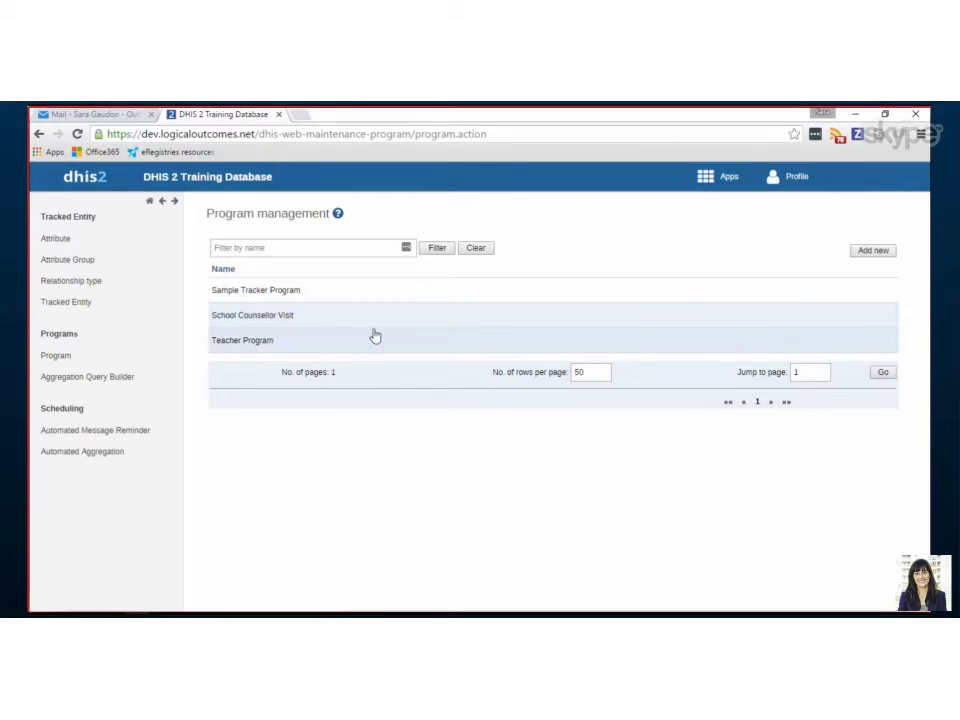
- Open the Data Entry user role for editing in the Users app
{"action": "left_click", "coordinate": [710, 176]}
{"action": "scroll", "coordinate": [690, 310], "scroll_direction": "down", "scroll_amount": 3}
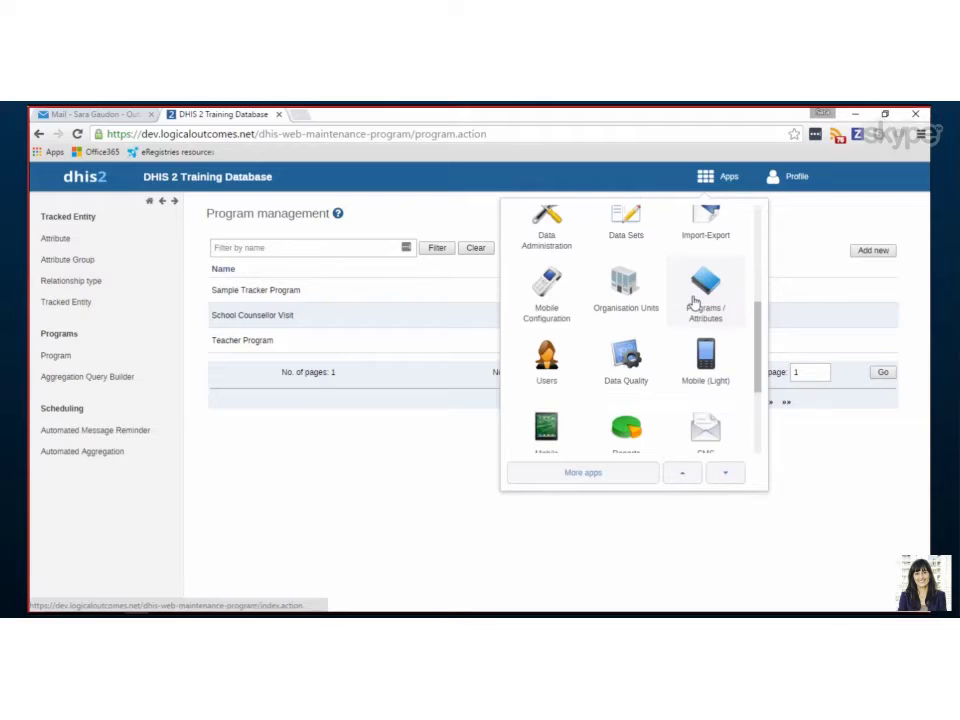
{"action": "left_click", "coordinate": [544, 369]}
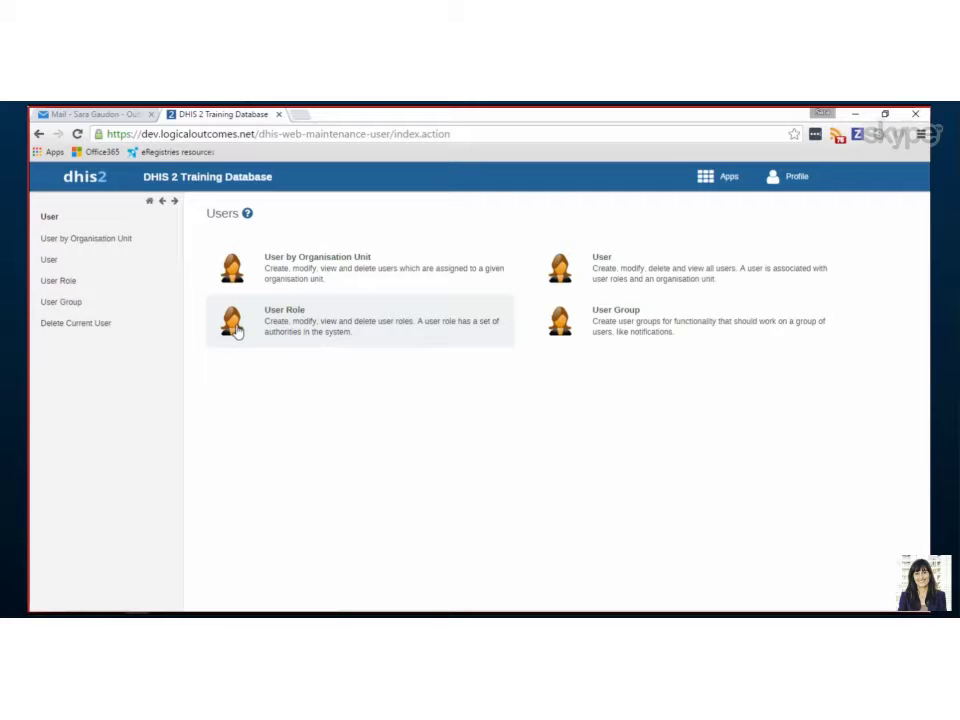
{"action": "left_click", "coordinate": [237, 331]}
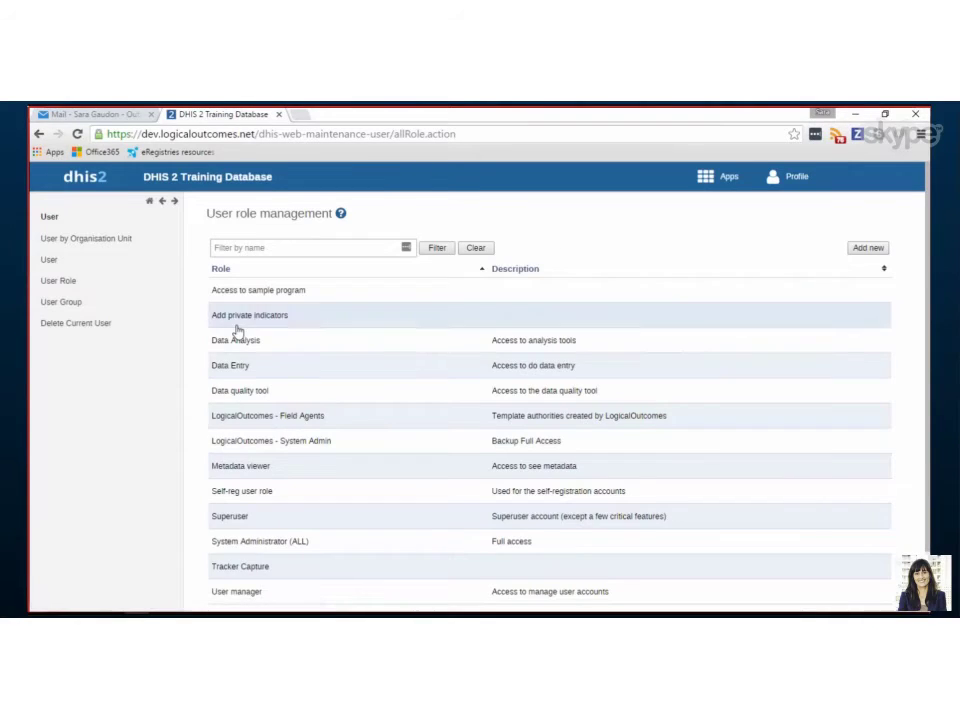
{"action": "left_click", "coordinate": [239, 370]}
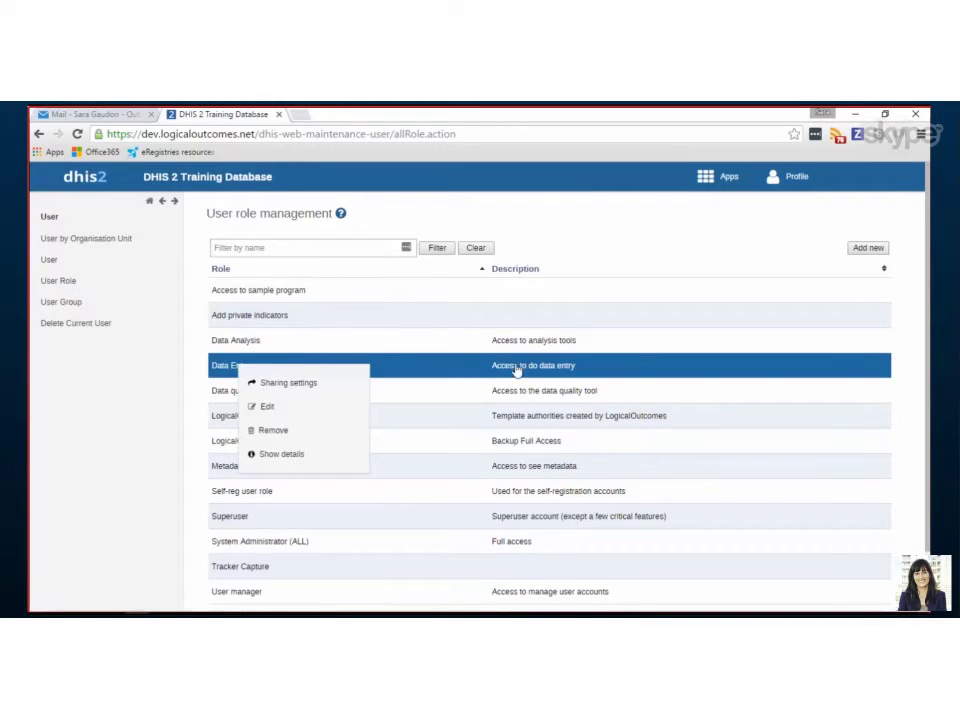
{"action": "left_click", "coordinate": [267, 409]}
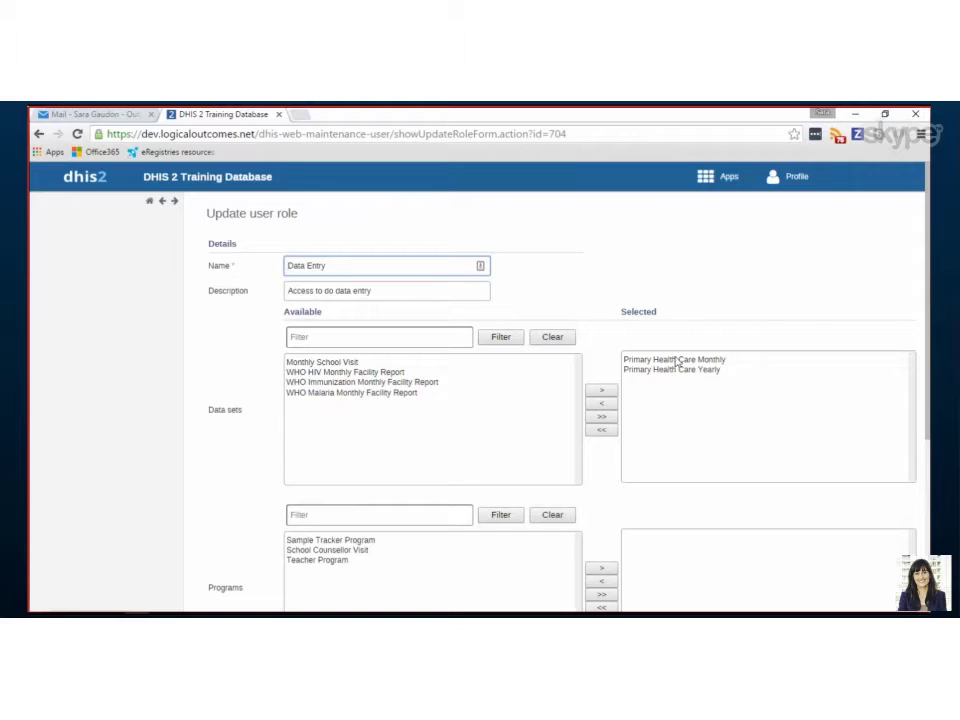
- Add School Counsellor Visit to the role's selected programs and save the role
{"action": "scroll", "coordinate": [640, 390], "scroll_direction": "down", "scroll_amount": 3}
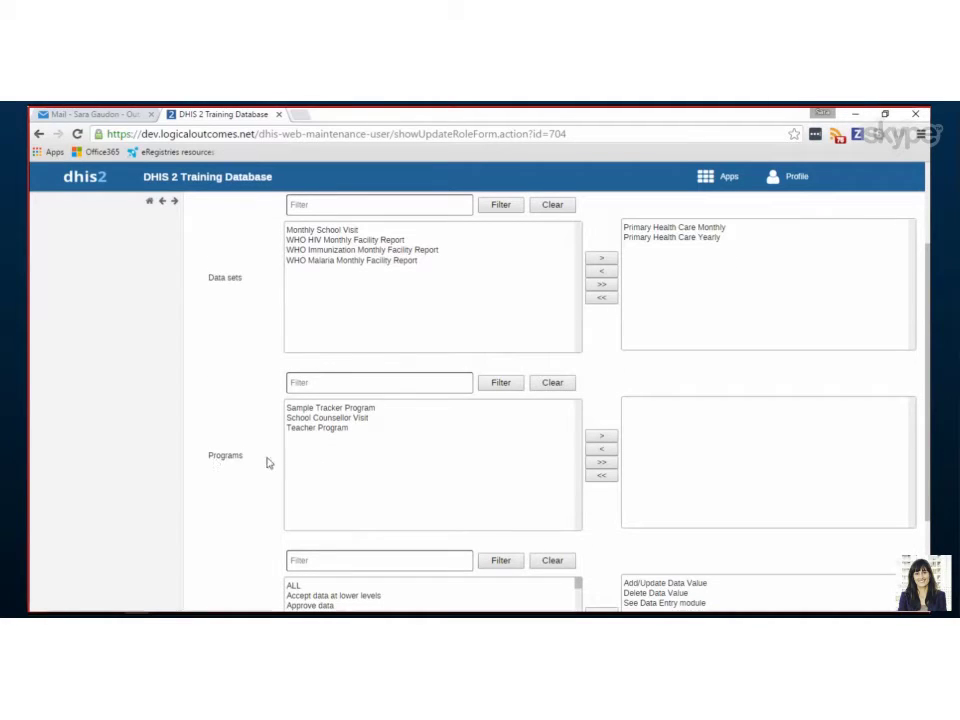
{"action": "left_click", "coordinate": [342, 419]}
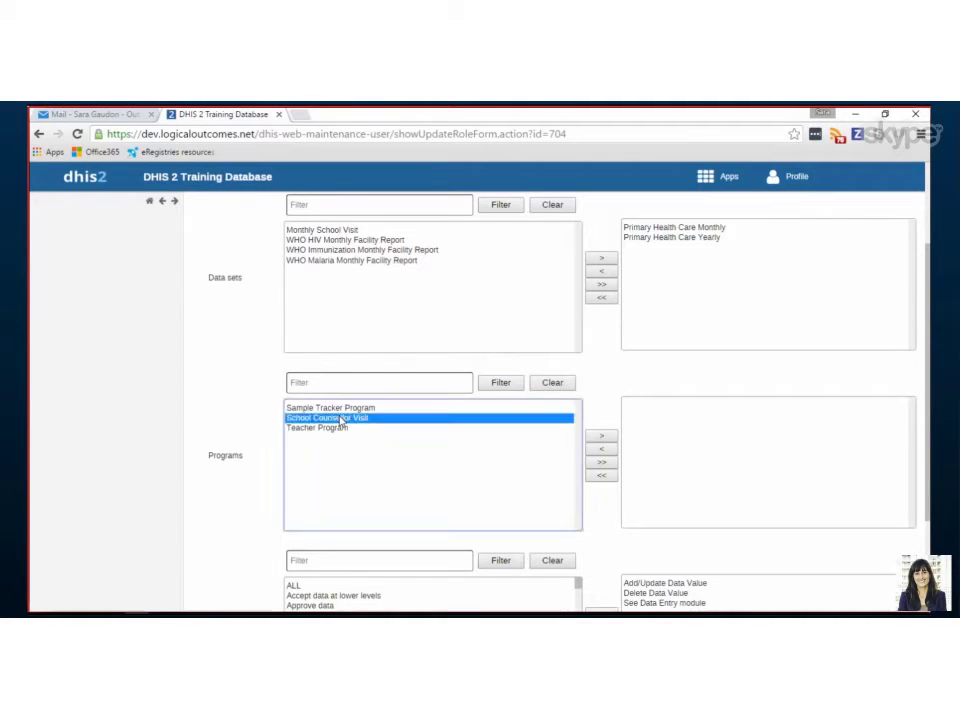
{"action": "left_click", "coordinate": [601, 437]}
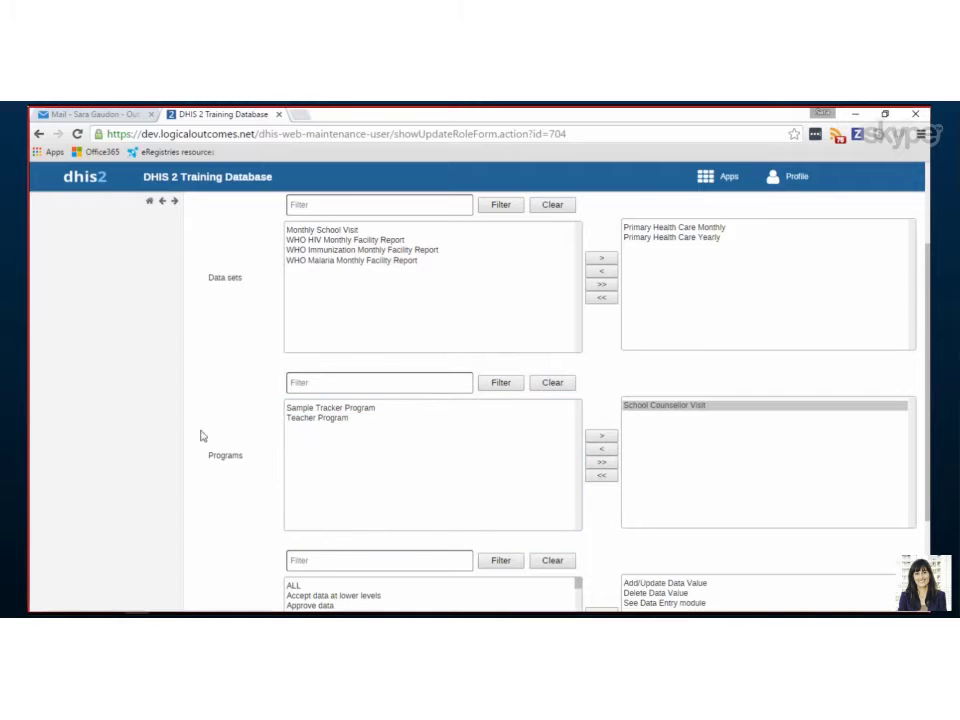
{"action": "scroll", "coordinate": [739, 440], "scroll_direction": "down", "scroll_amount": 3}
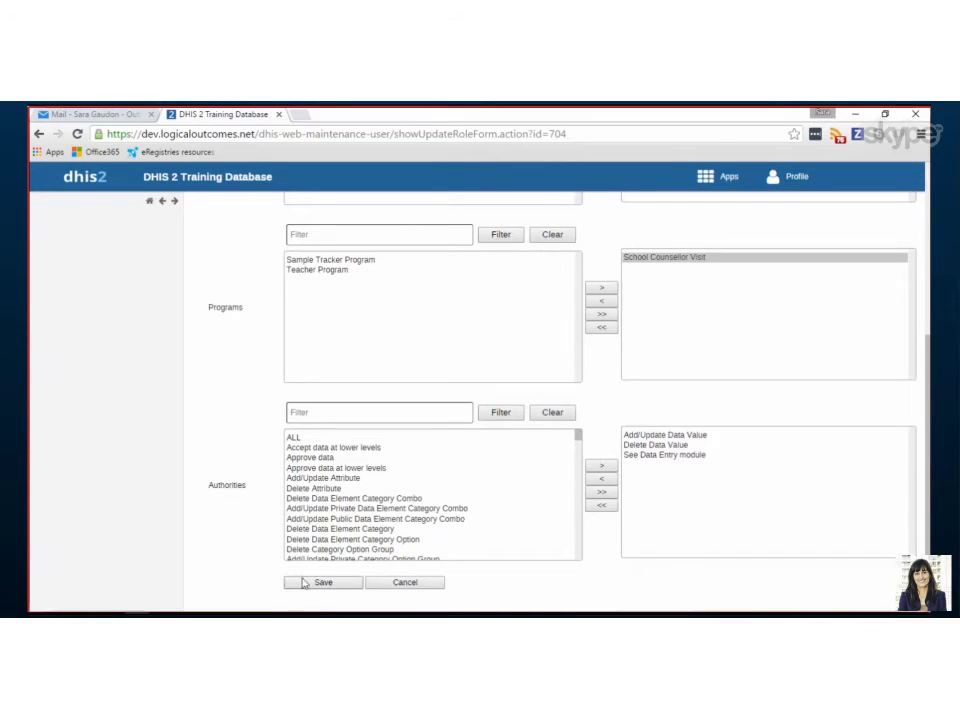
{"action": "left_click", "coordinate": [318, 582]}
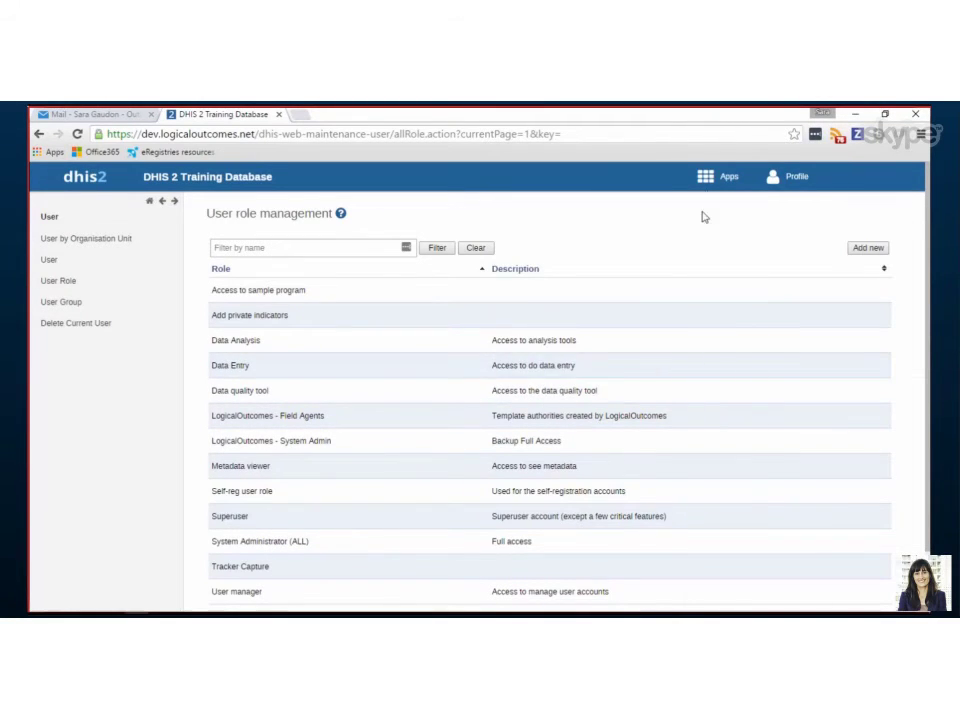
- In Event Capture, dismiss the update prompt and check the program list and LogicalOutcomes tree
{"action": "mouse_move", "coordinate": [720, 178]}
{"action": "scroll", "coordinate": [658, 357], "scroll_direction": "down", "scroll_amount": 1}
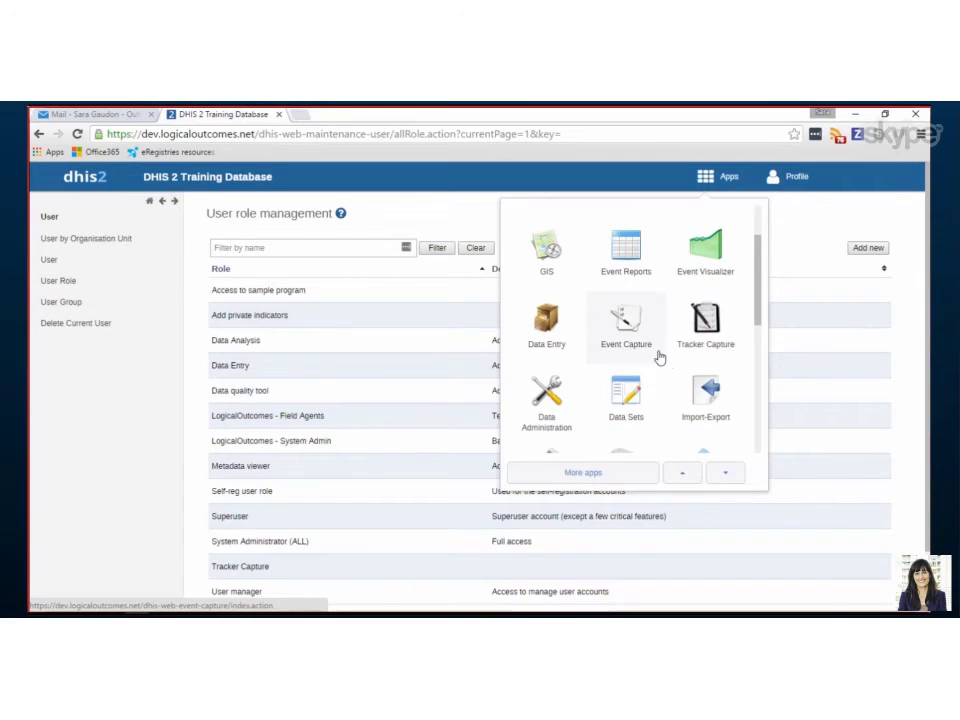
{"action": "left_click", "coordinate": [633, 318]}
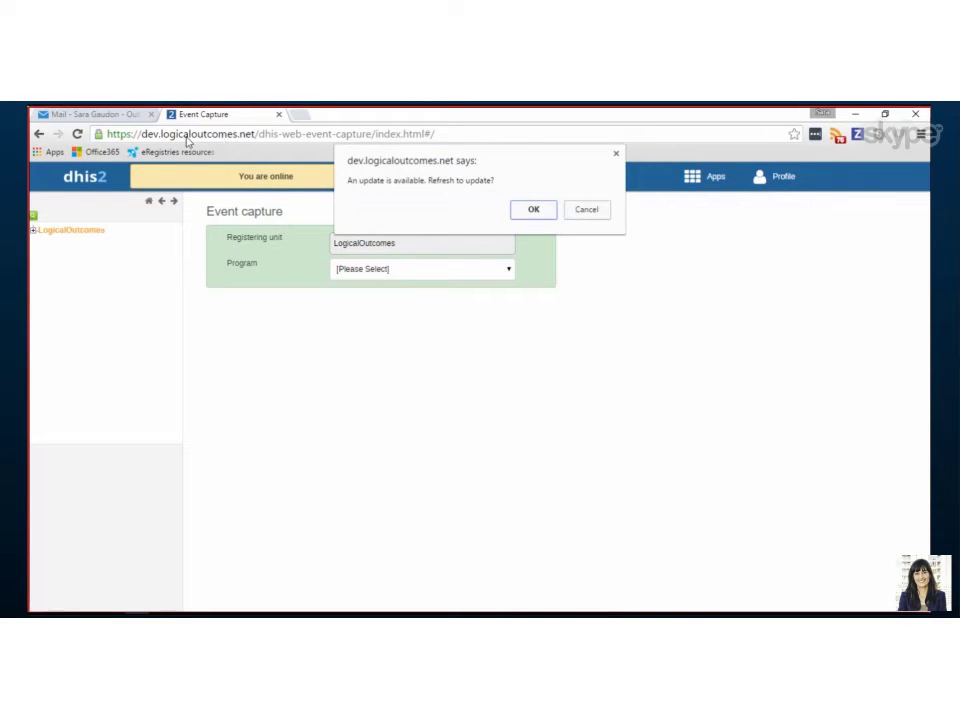
{"action": "left_click", "coordinate": [616, 153]}
{"action": "left_click", "coordinate": [385, 270]}
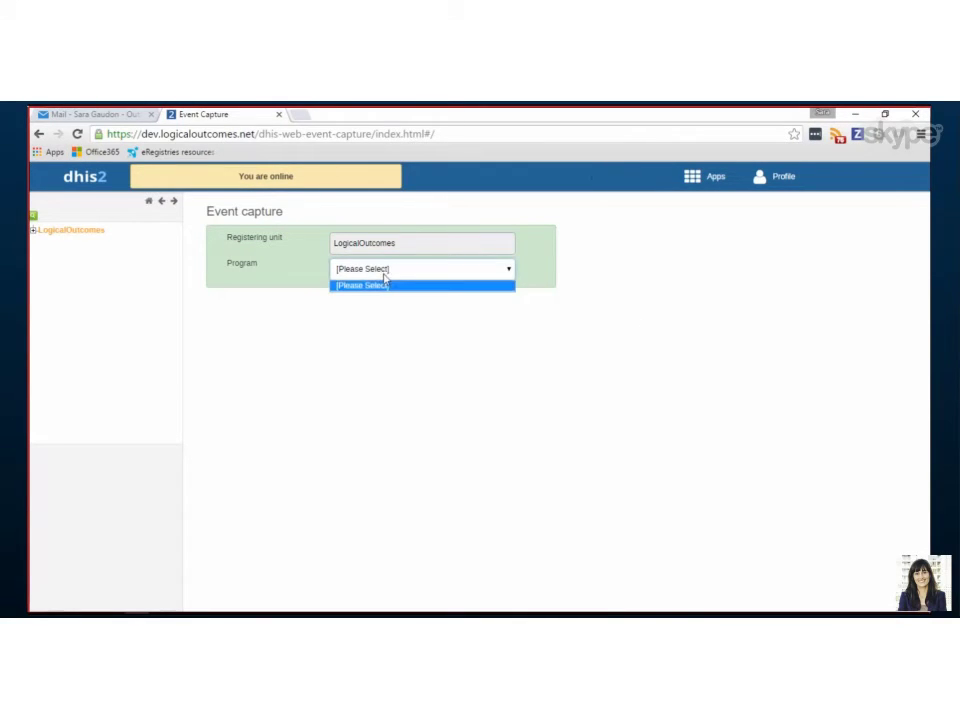
{"action": "left_click", "coordinate": [33, 231]}
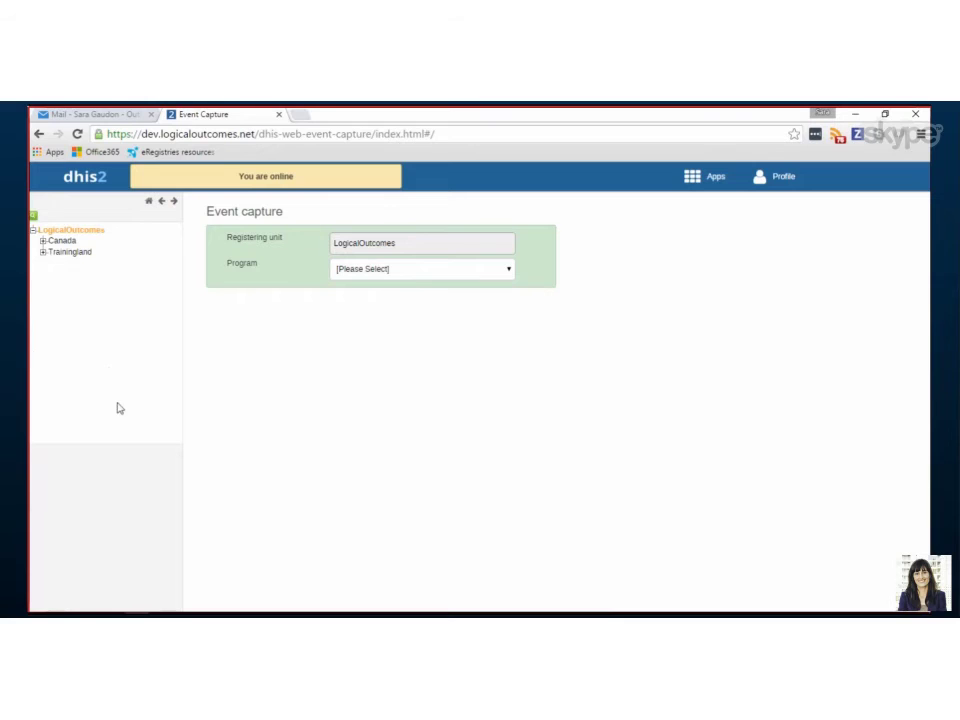
- Return to the Programs / Attributes app
{"action": "left_click", "coordinate": [703, 176]}
{"action": "scroll", "coordinate": [662, 326], "scroll_direction": "down", "scroll_amount": 3}
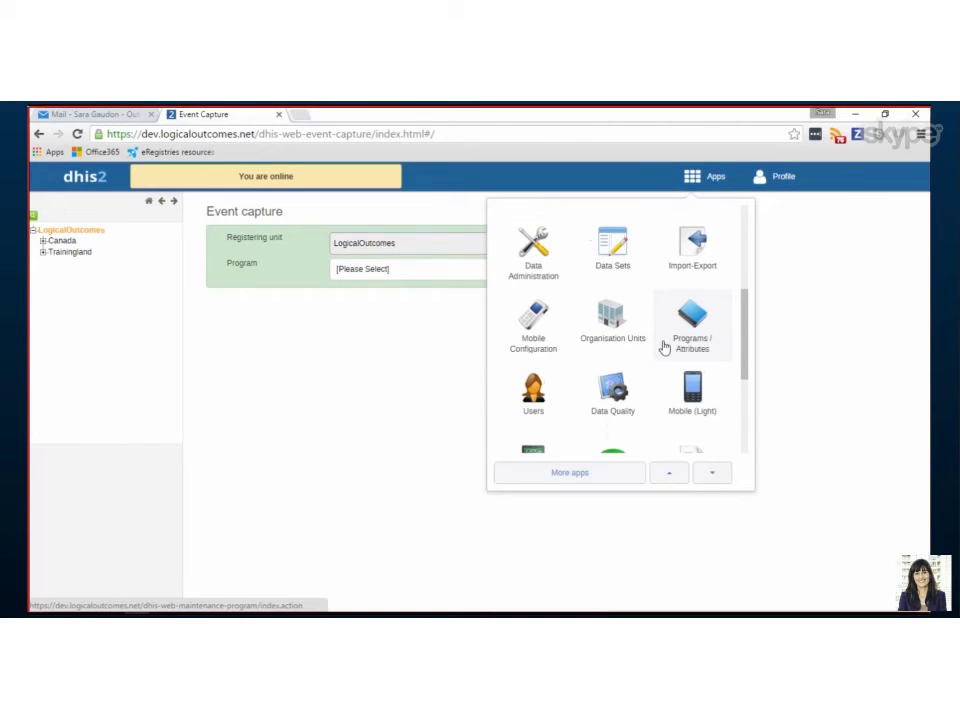
{"action": "left_click", "coordinate": [678, 344]}
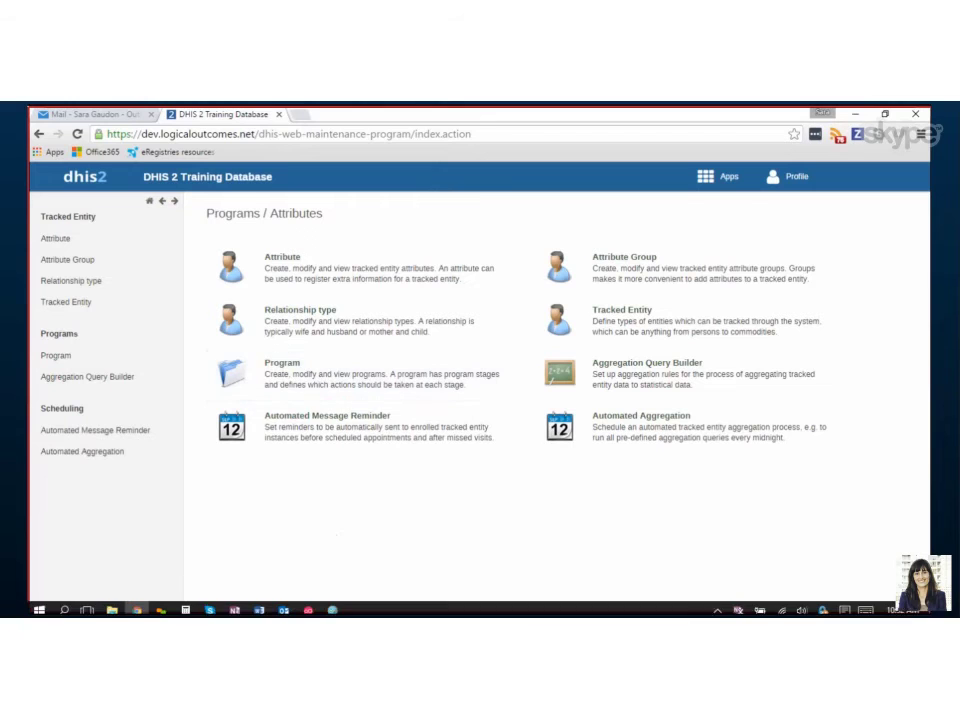
- Bring up OneNote's '20. Event Capture' page scrolled to its objectives and instructions
{"action": "left_click", "coordinate": [234, 604]}
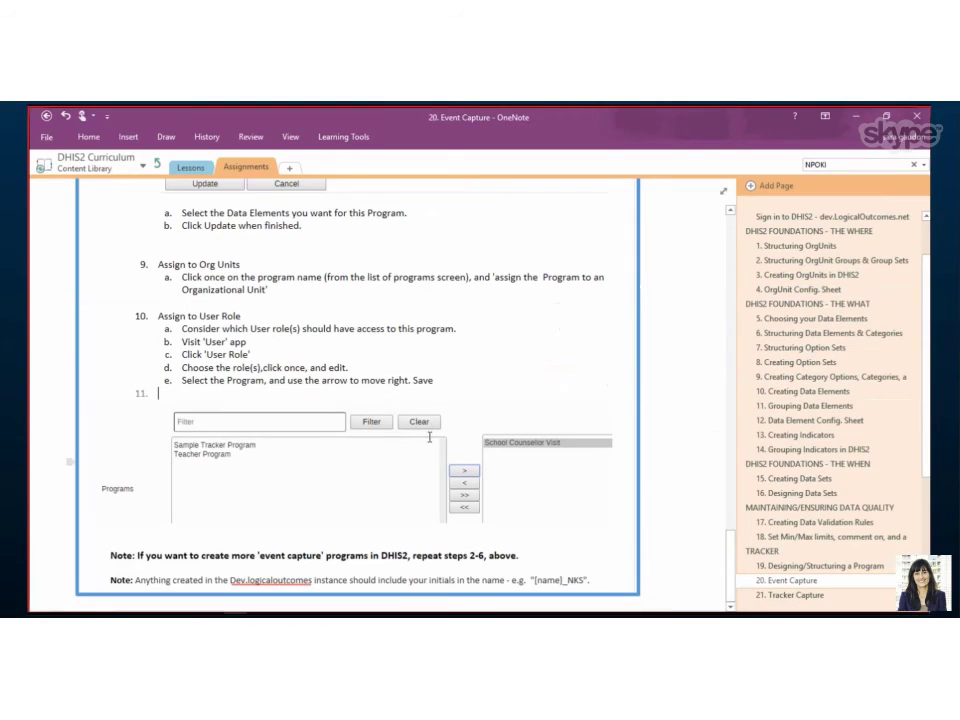
{"action": "scroll", "coordinate": [413, 432], "scroll_direction": "up", "scroll_amount": 15}
{"action": "scroll", "coordinate": [418, 432], "scroll_direction": "up", "scroll_amount": 1}
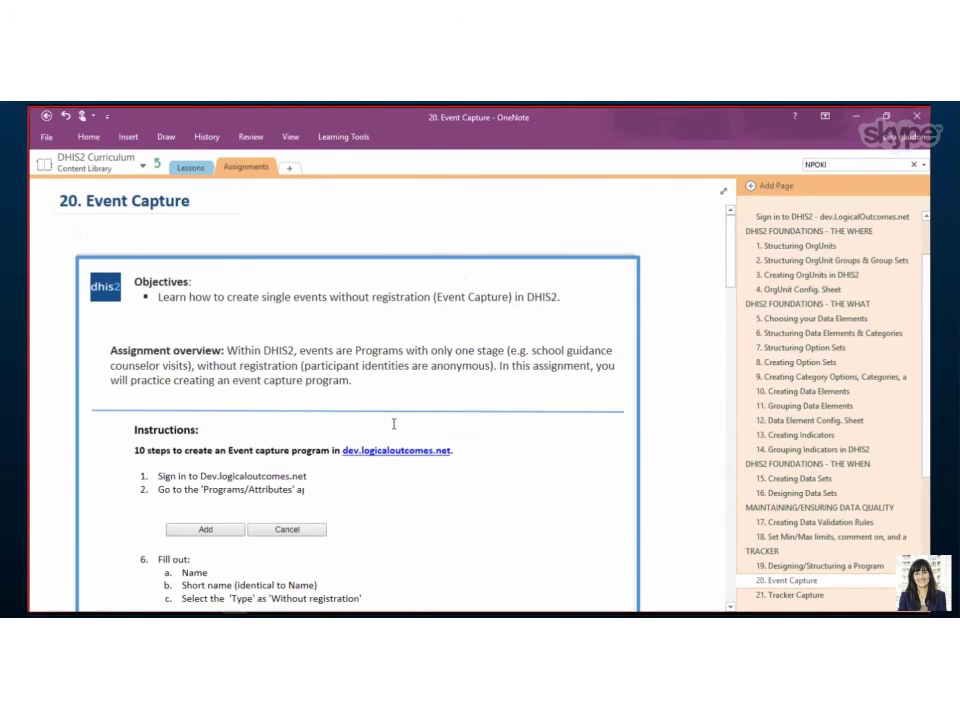